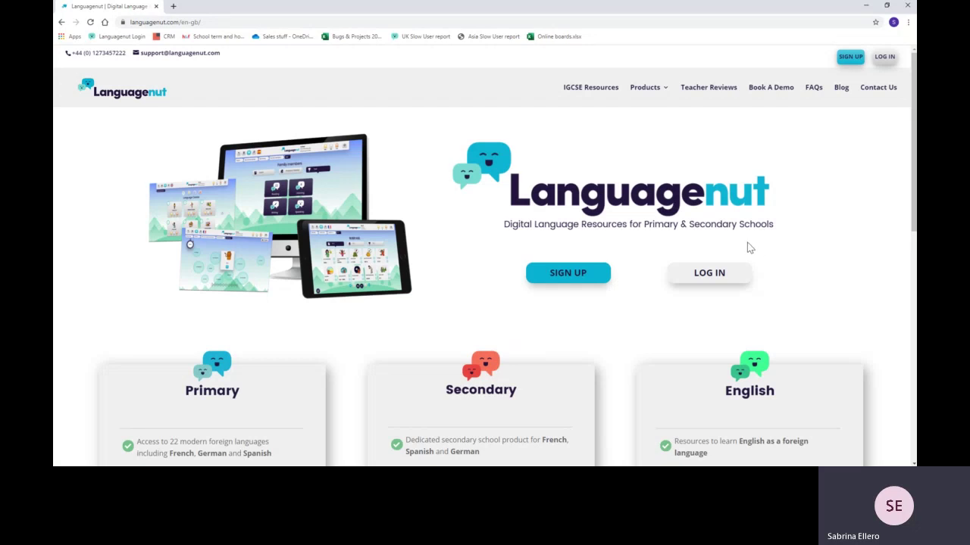
Step: Log in with the student's username and account password, and choose French as the language to learn
click(714, 275)
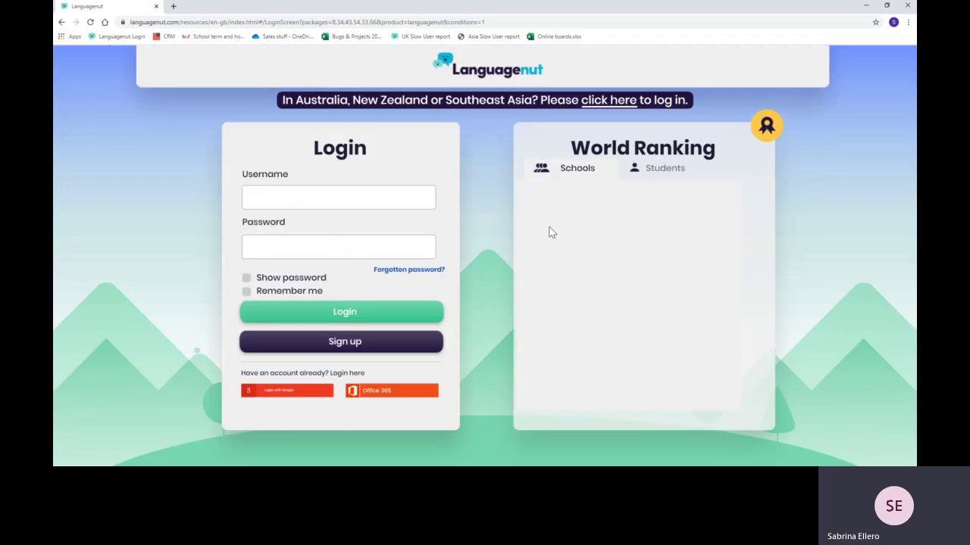
click(303, 198)
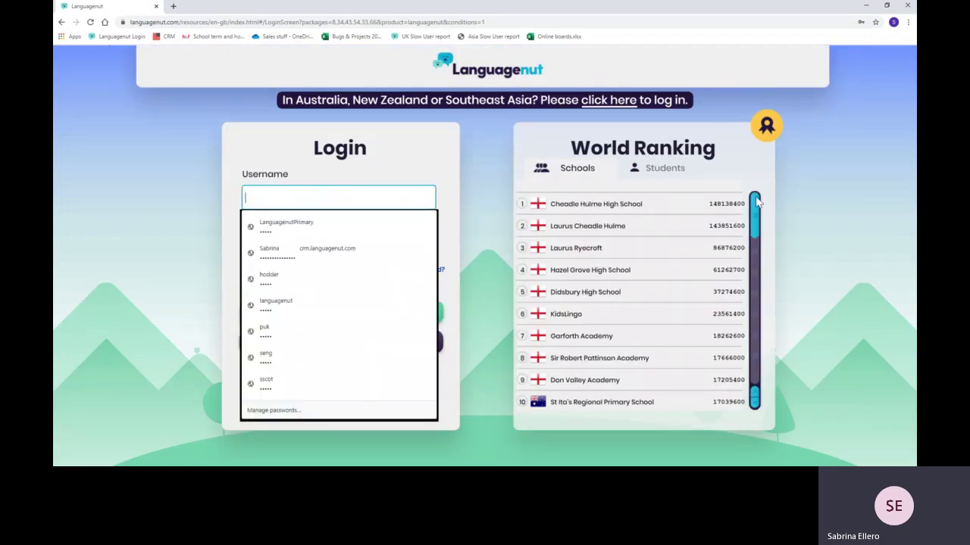
text(hope)
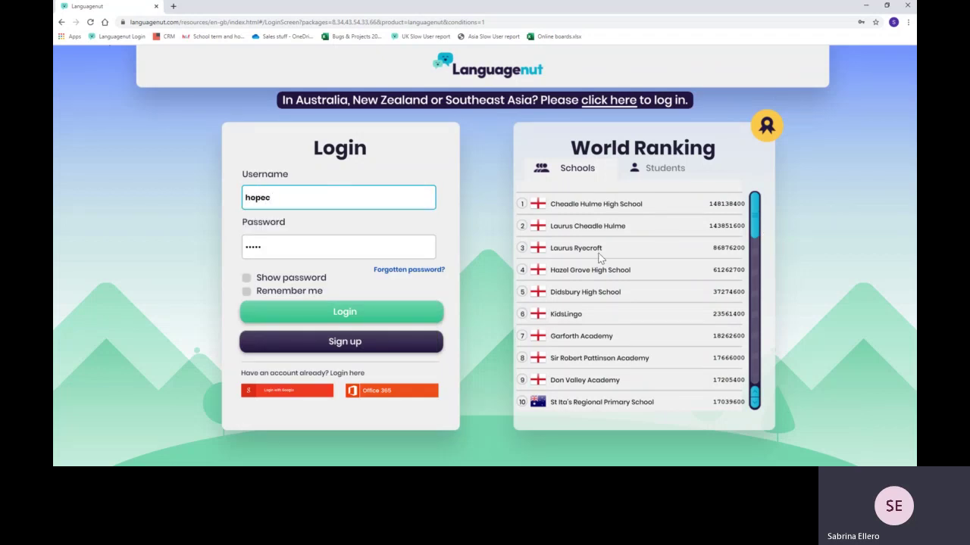
text(c)
key(Tab)
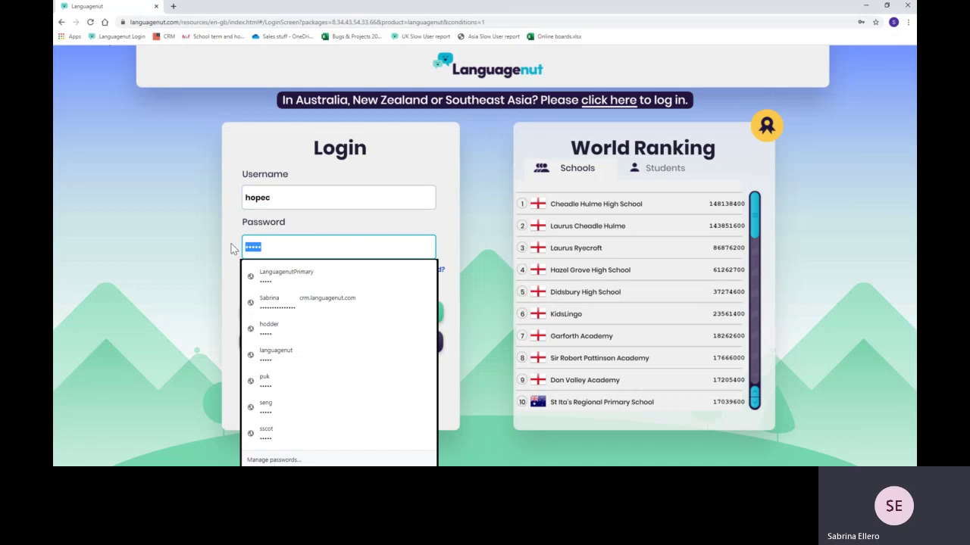
text(****)
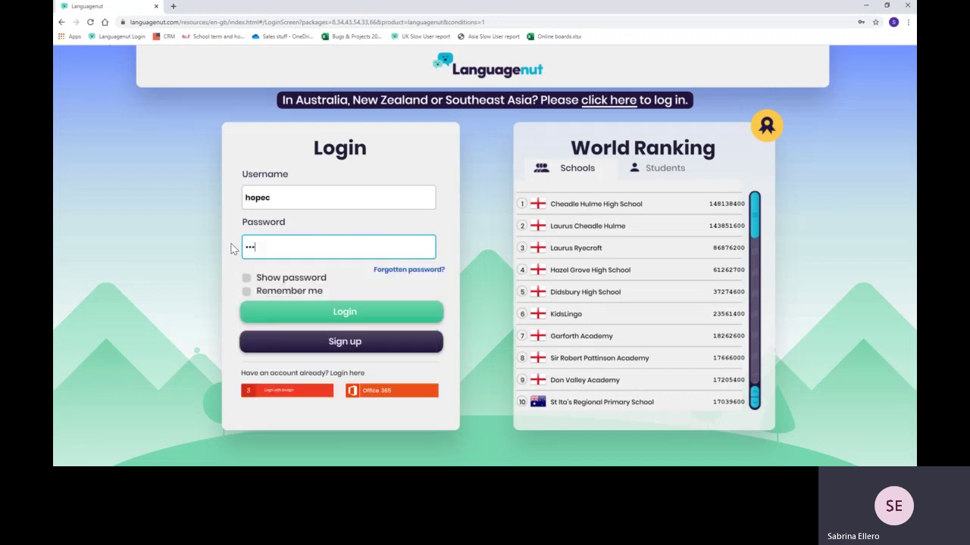
text(****)
click(349, 314)
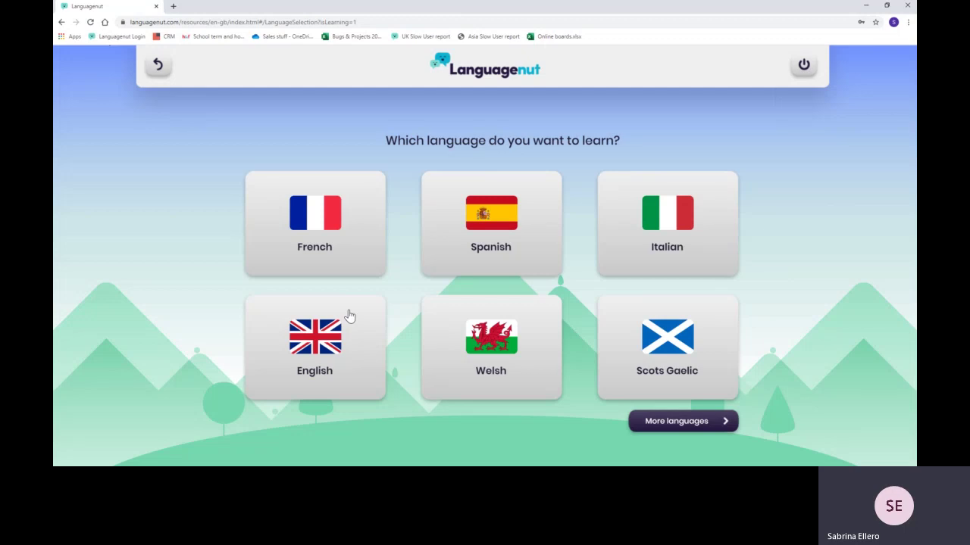
click(353, 218)
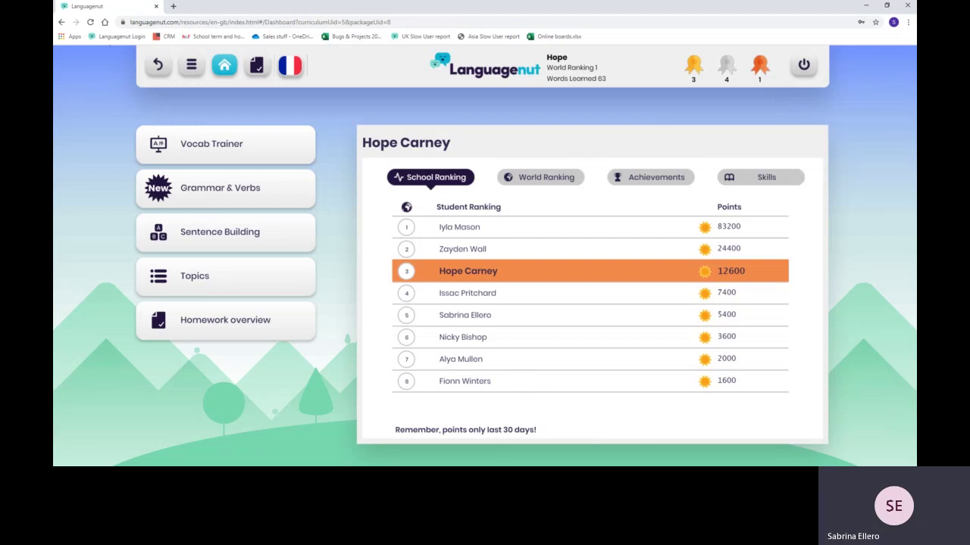
Step: Review the World Ranking, Achievements and Skills sections of the student's dashboard
click(534, 184)
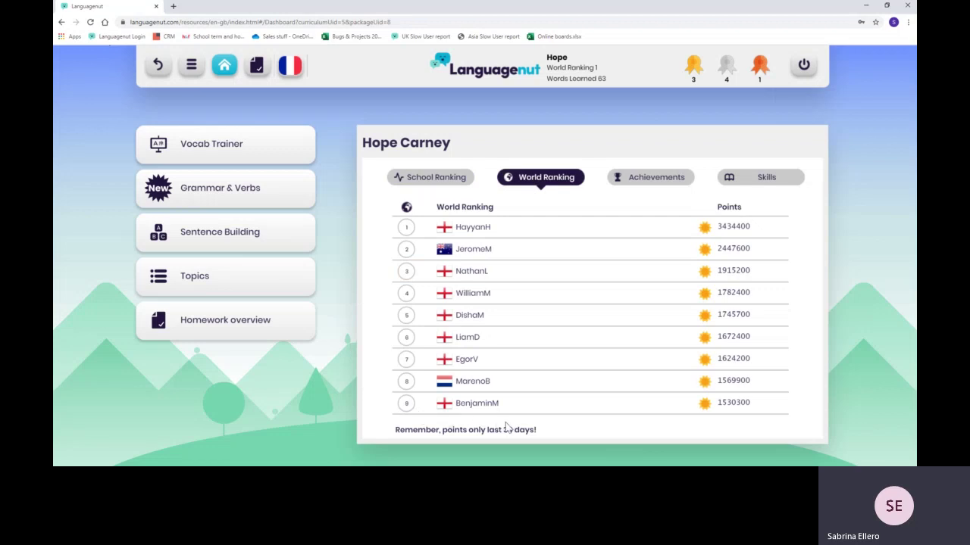
click(650, 178)
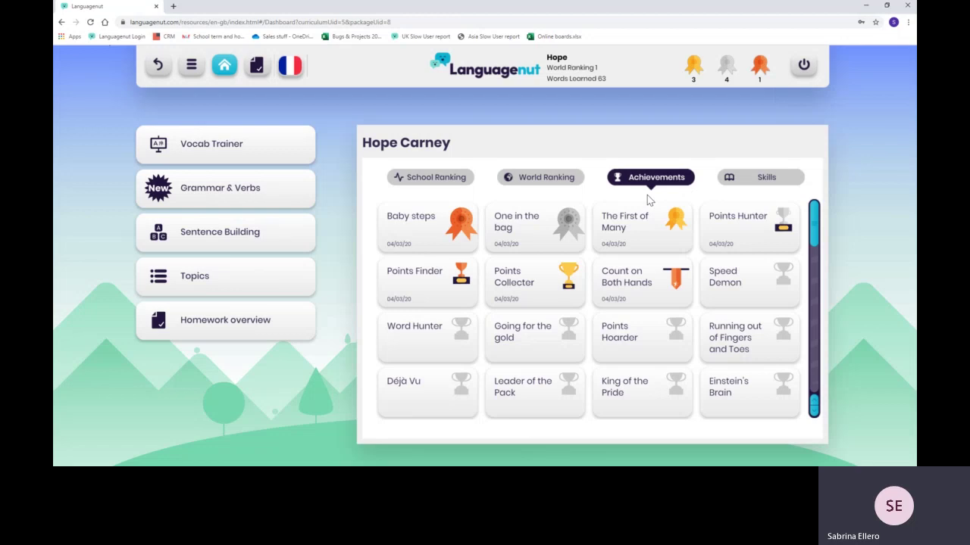
click(767, 182)
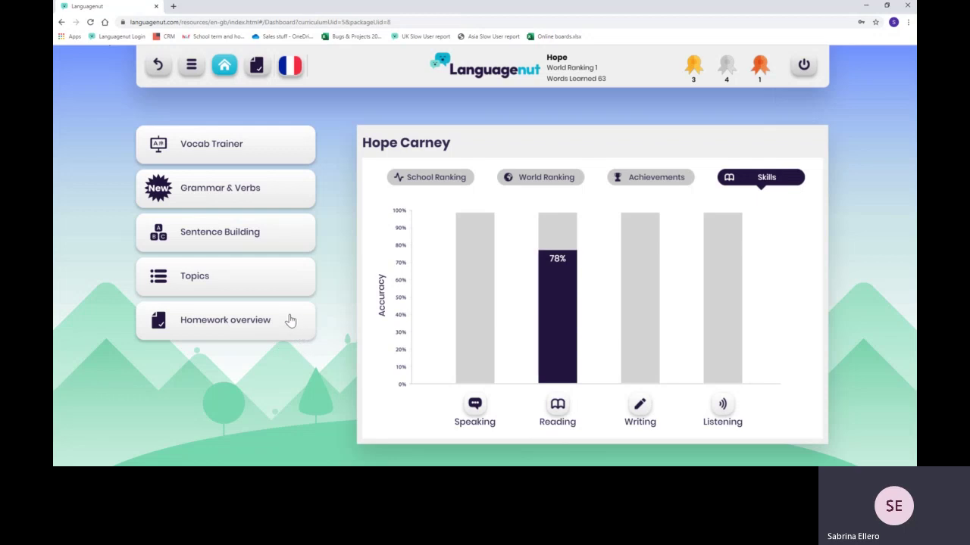
Step: Open the Me unit within the About me topic of the Vocab Trainer
click(251, 146)
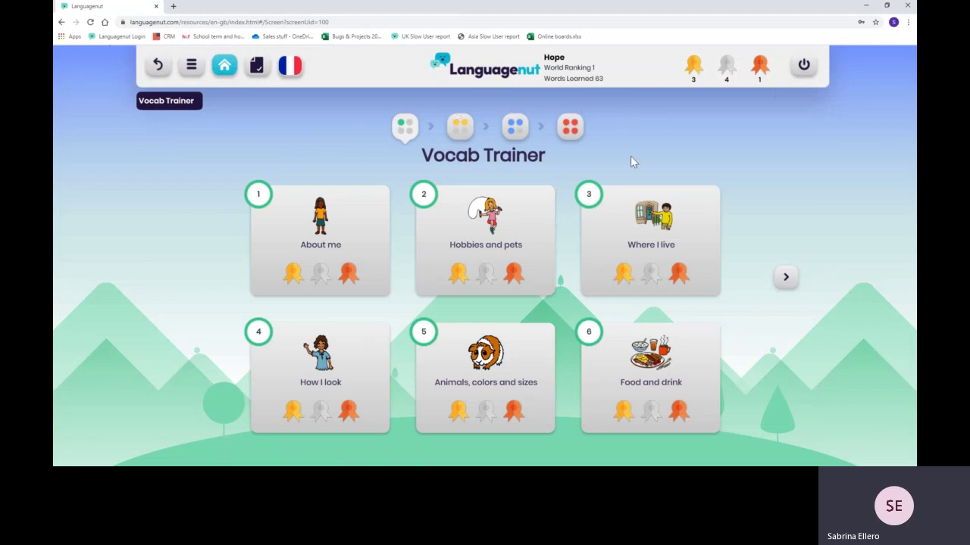
click(463, 130)
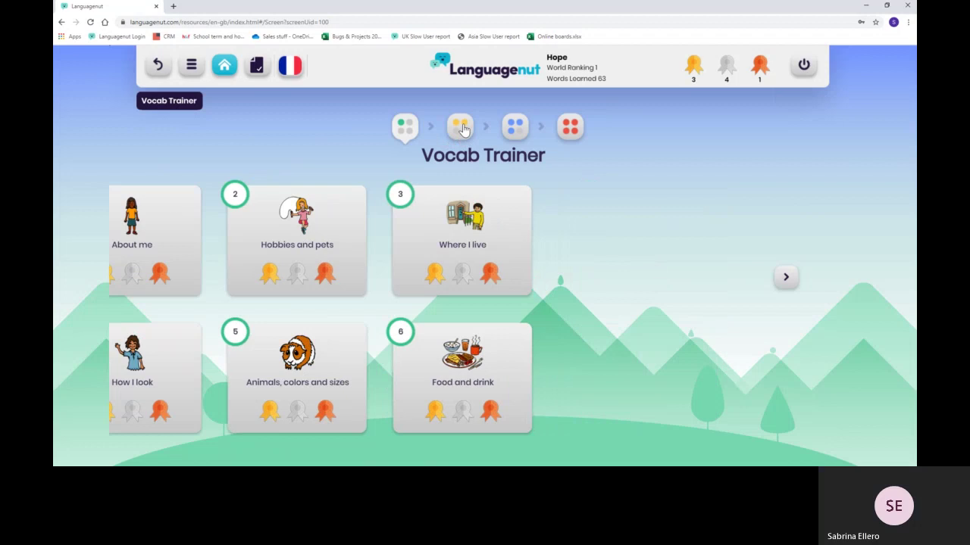
click(517, 129)
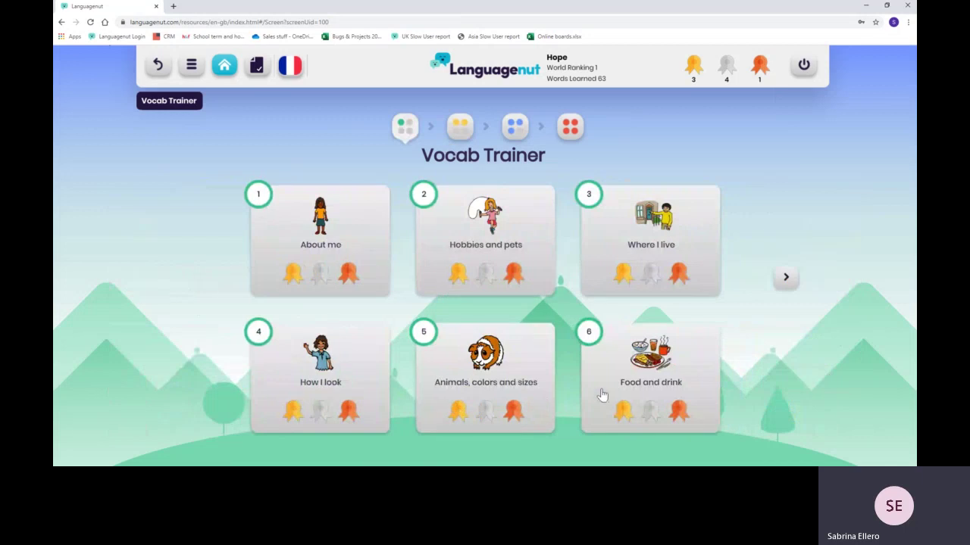
click(316, 240)
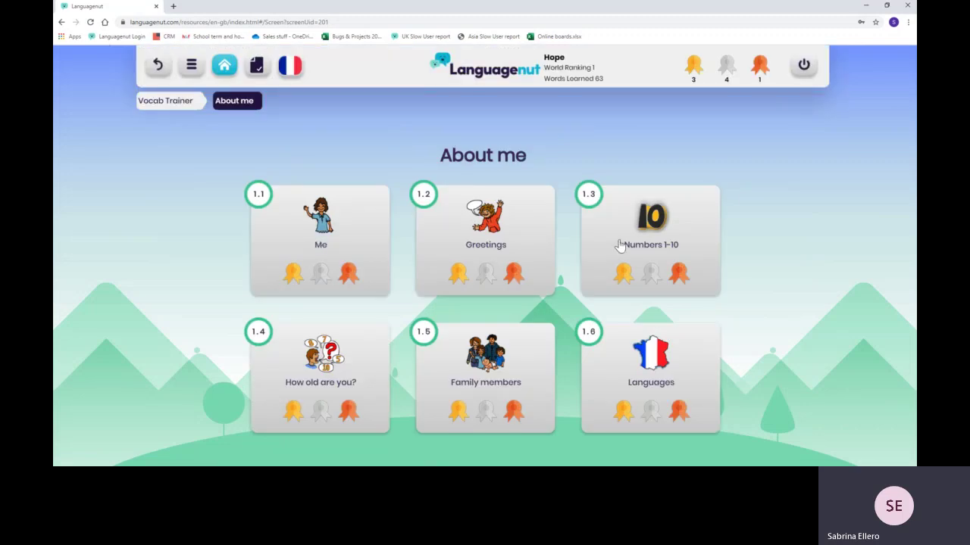
click(343, 242)
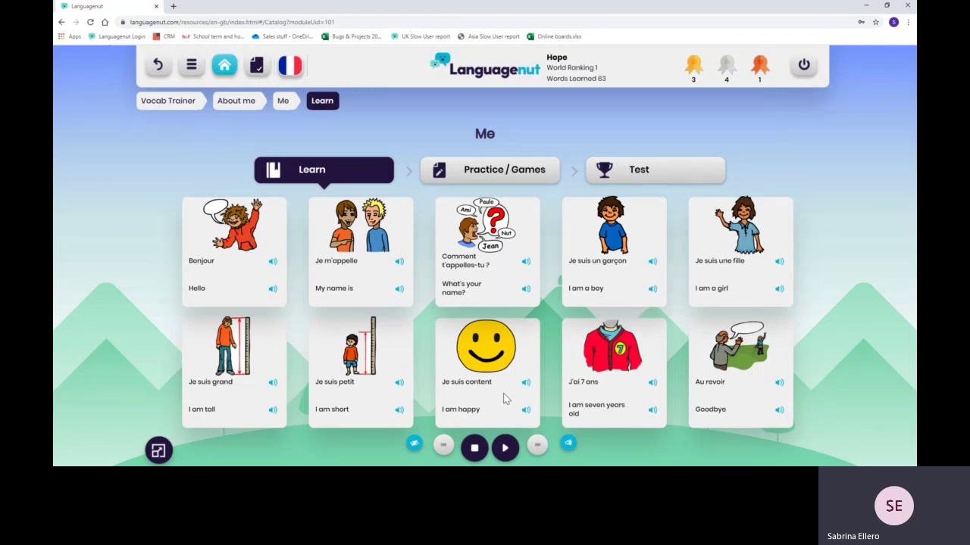
Step: Play the Me vocabulary flashcards, mute their audio, hide the English translations and go back one card
click(506, 450)
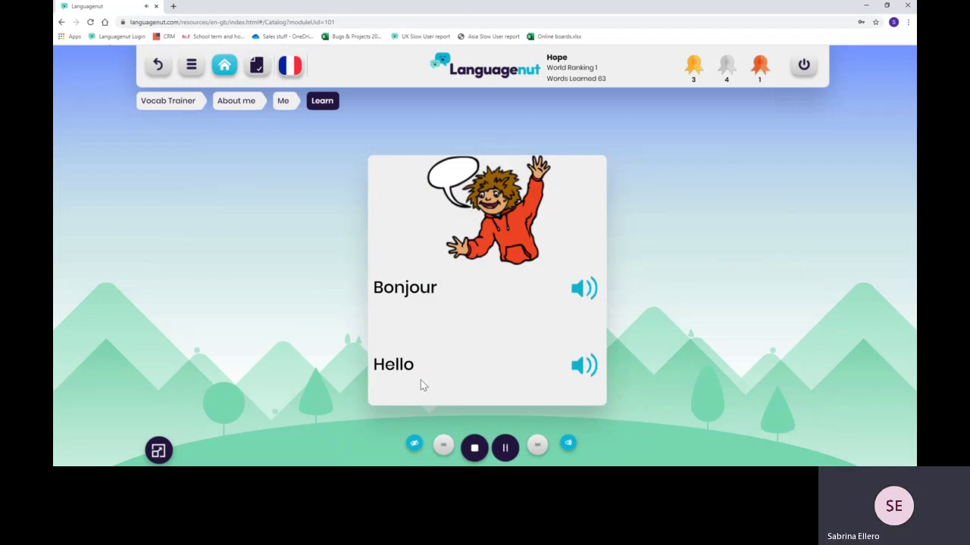
click(568, 445)
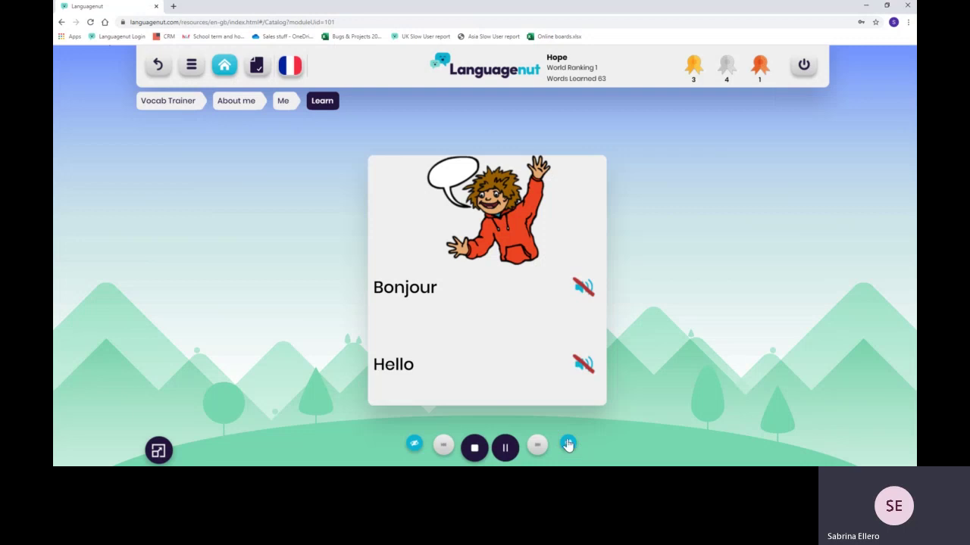
click(414, 444)
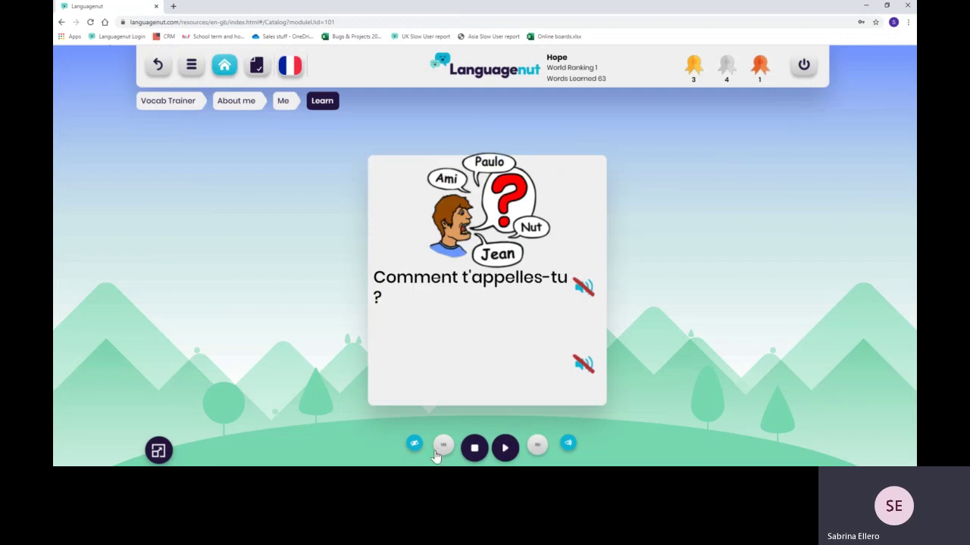
click(439, 449)
Step: Restore the flashcards' audio and English translations, play the cards briefly and stop the playback
click(570, 446)
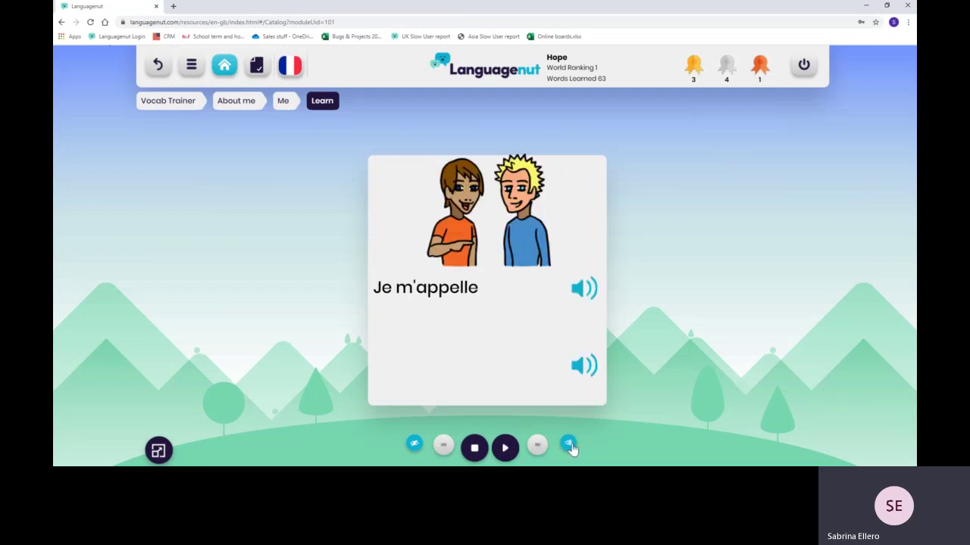
click(413, 445)
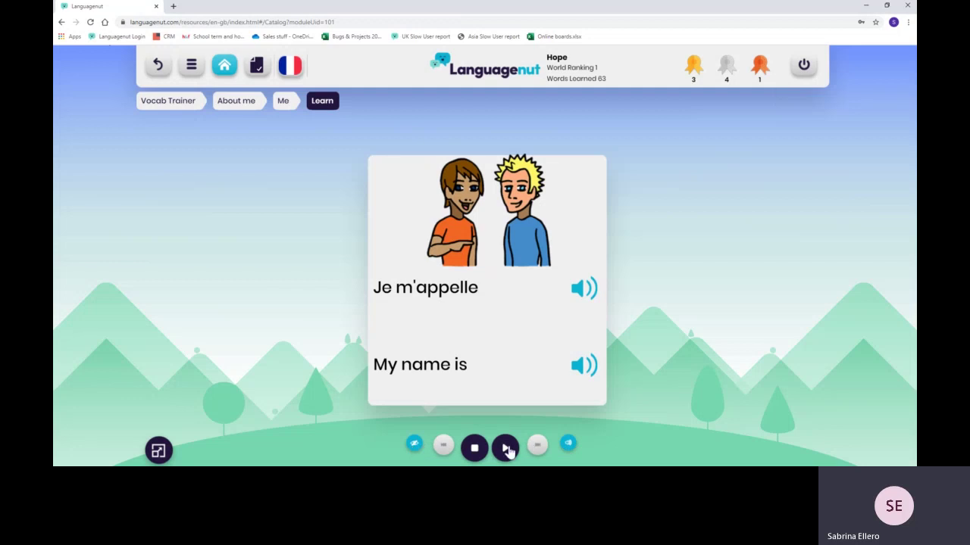
click(506, 448)
click(506, 450)
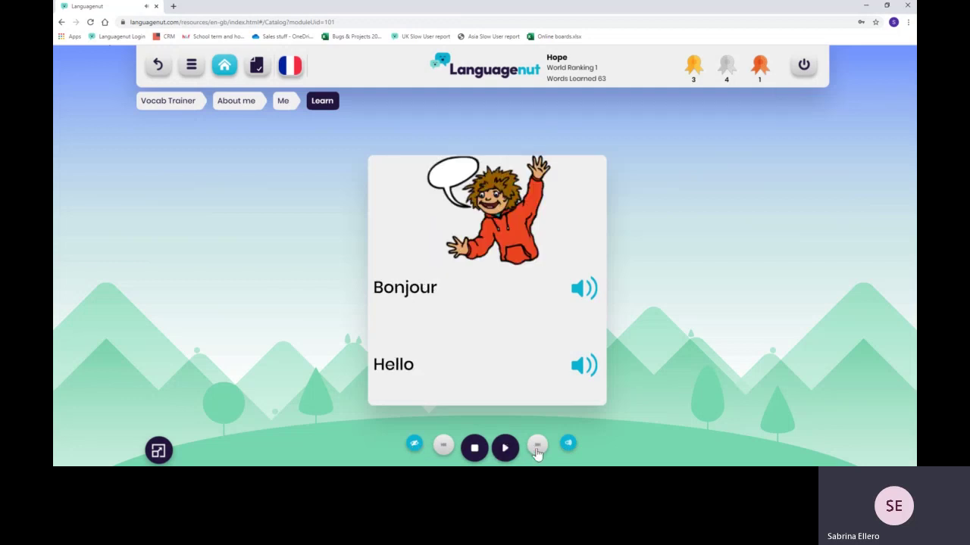
click(474, 451)
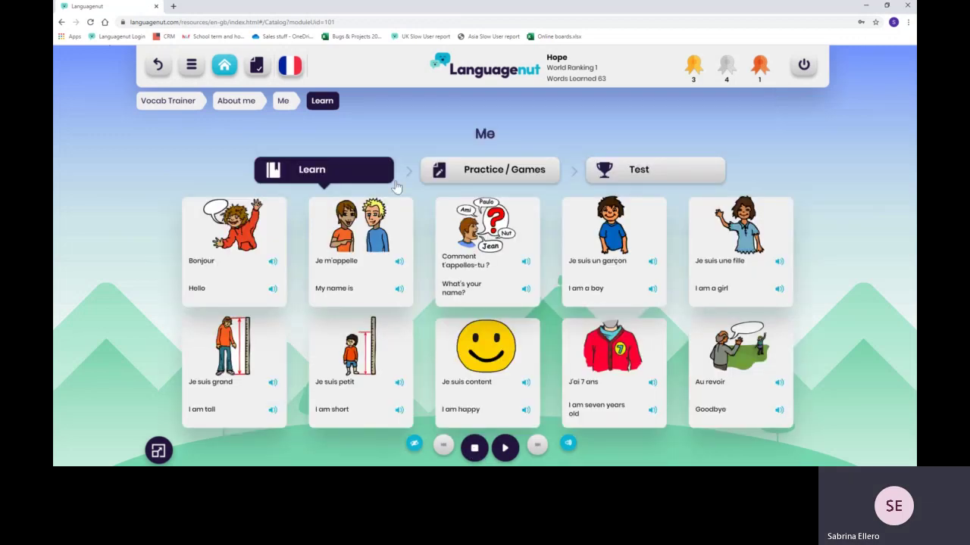
Step: Play several rounds of the Word Pop reading game, popping French bubbles for the English cards, and return to the practice games
click(475, 175)
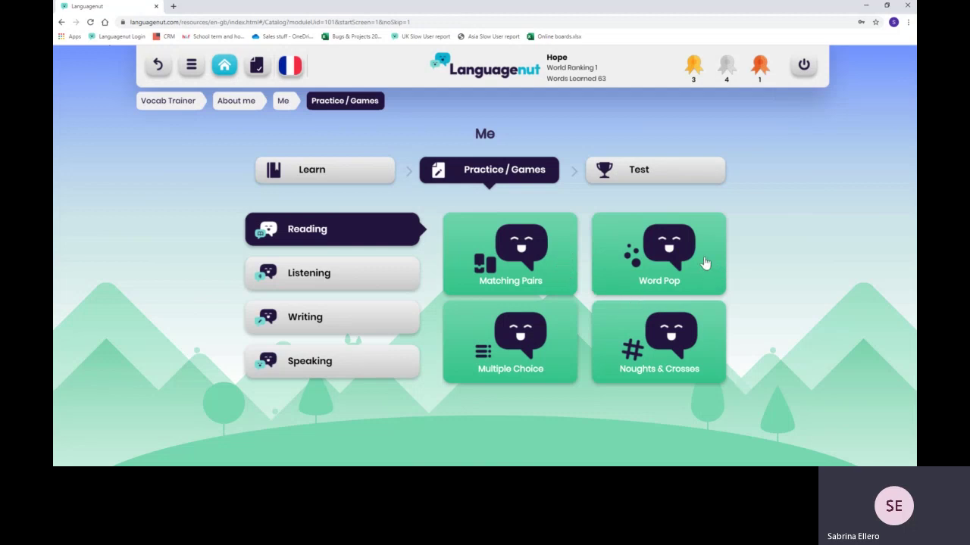
click(663, 266)
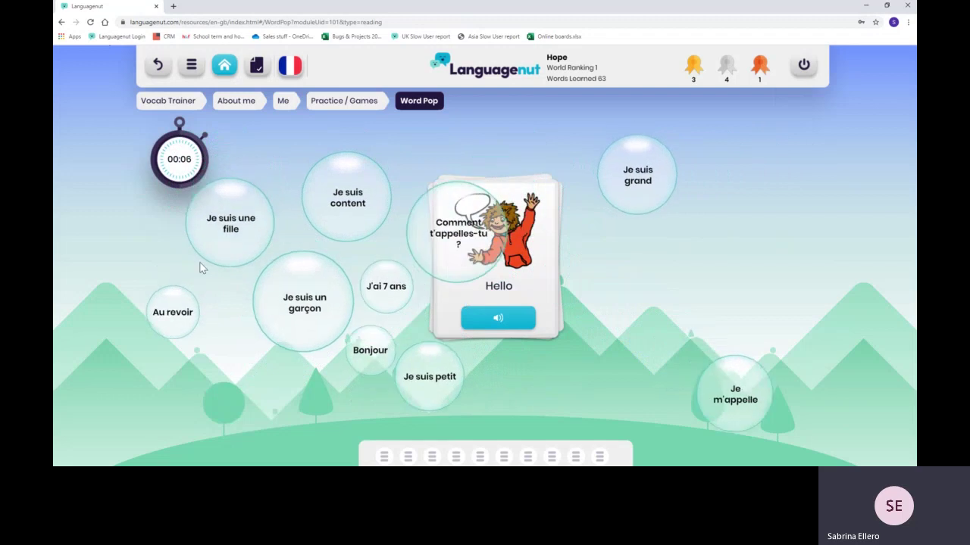
click(322, 334)
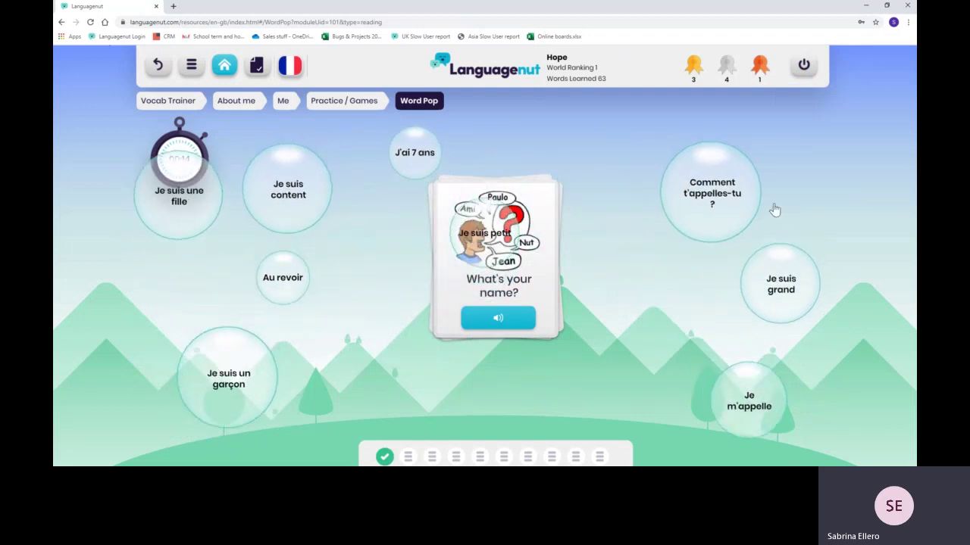
click(773, 196)
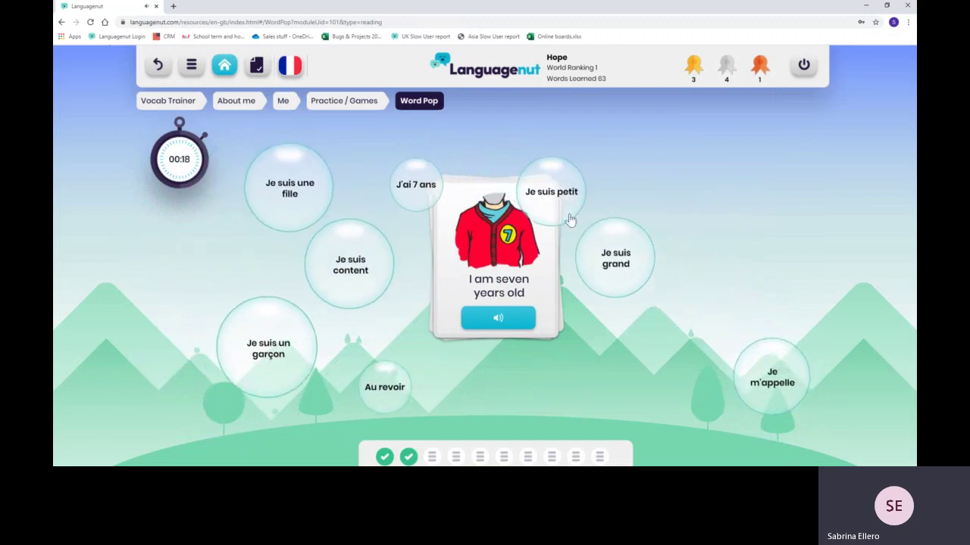
click(532, 187)
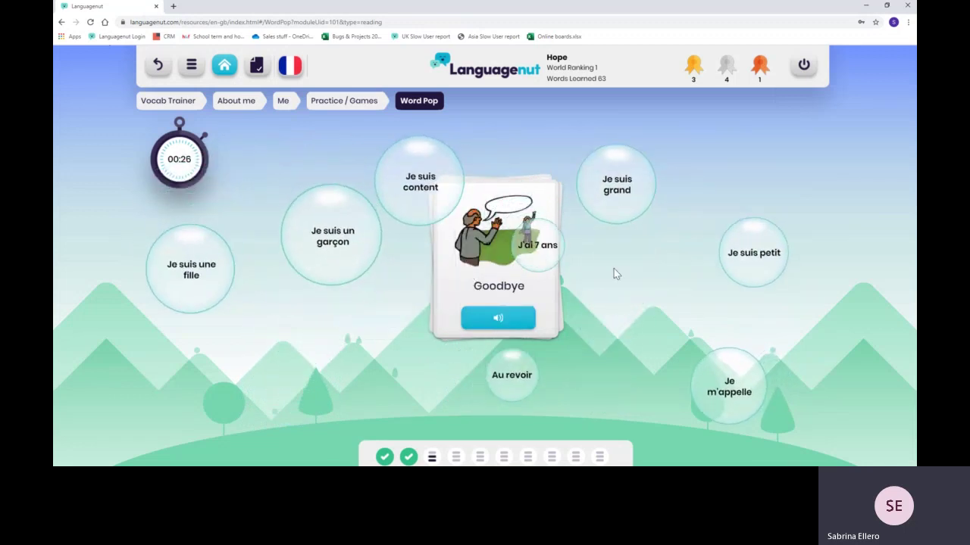
click(563, 277)
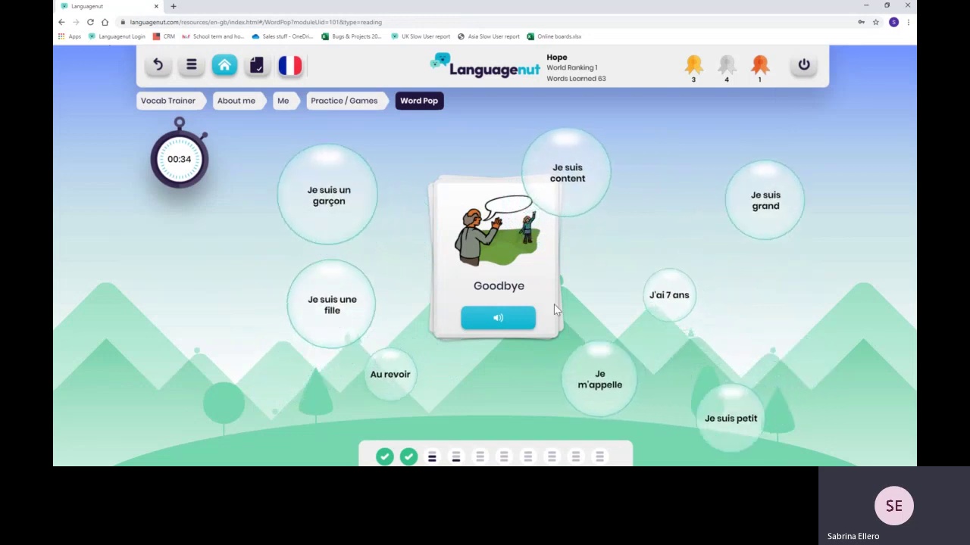
click(350, 101)
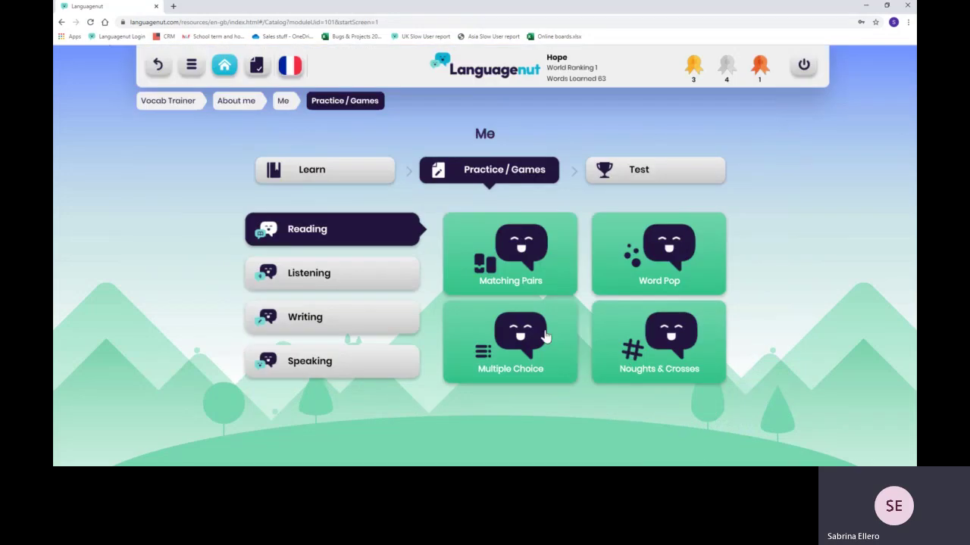
Step: Play the Multiple Choice listening game, answer the first question with "I am happy", and return to the practice games
click(359, 277)
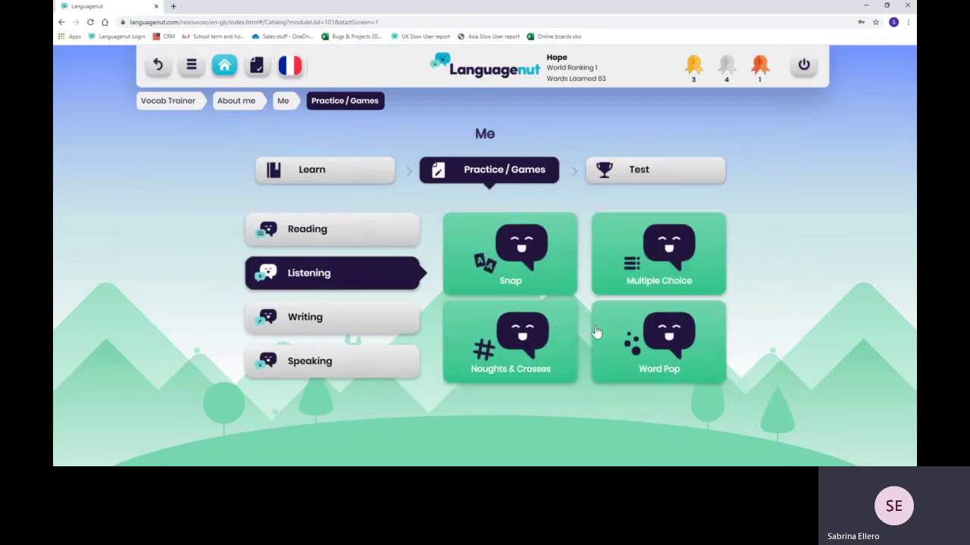
click(650, 252)
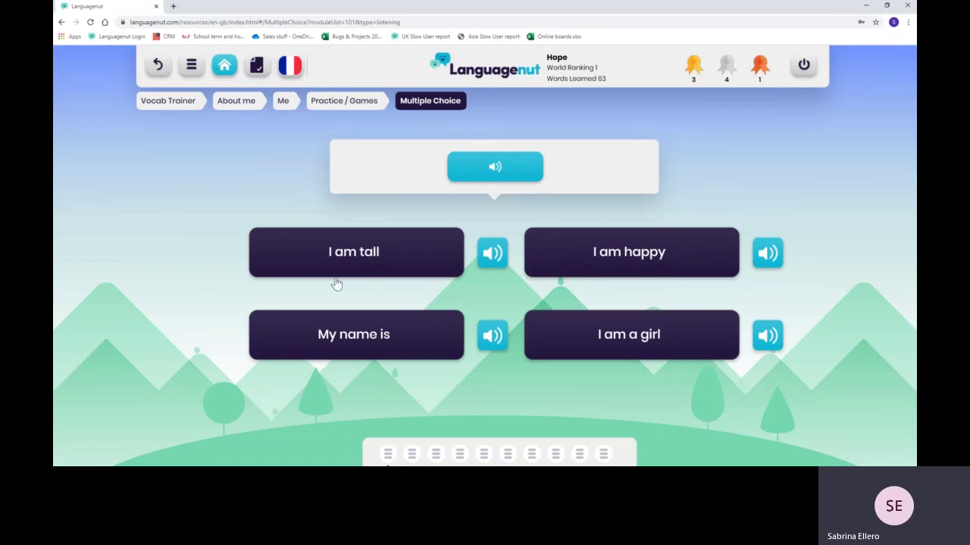
click(670, 267)
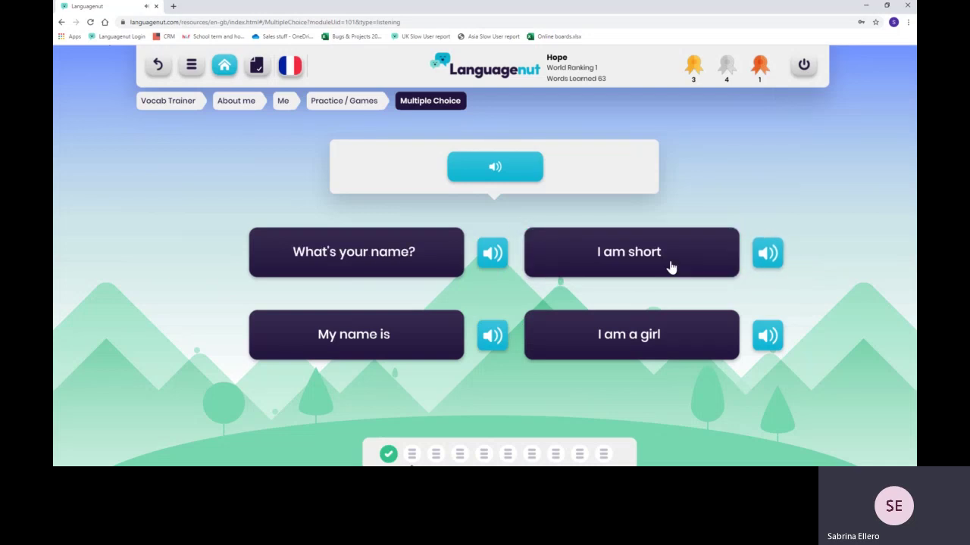
click(326, 105)
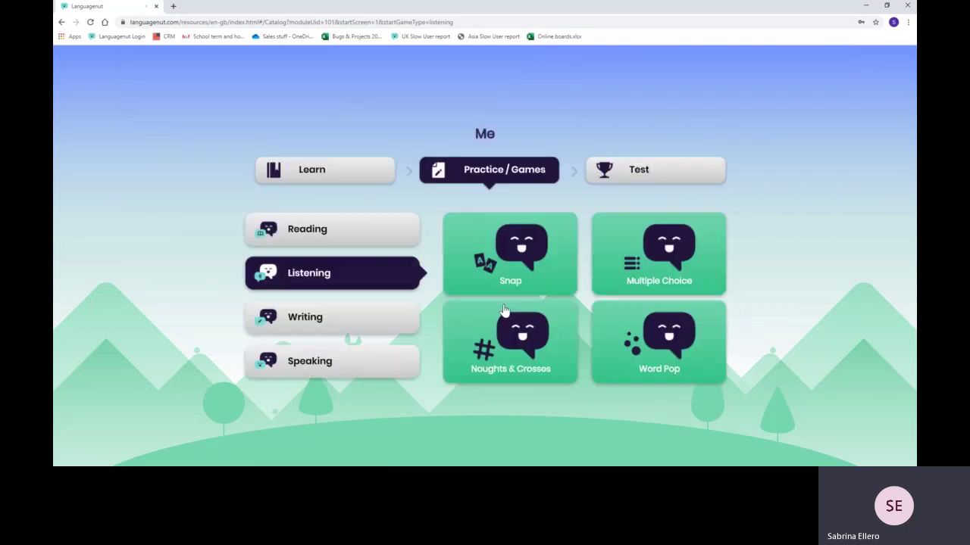
Step: Play the Word Pod writing game, checking its accented-character keyboard, answer "I am tall" with "Je suis grand", and return to the practice games
click(301, 320)
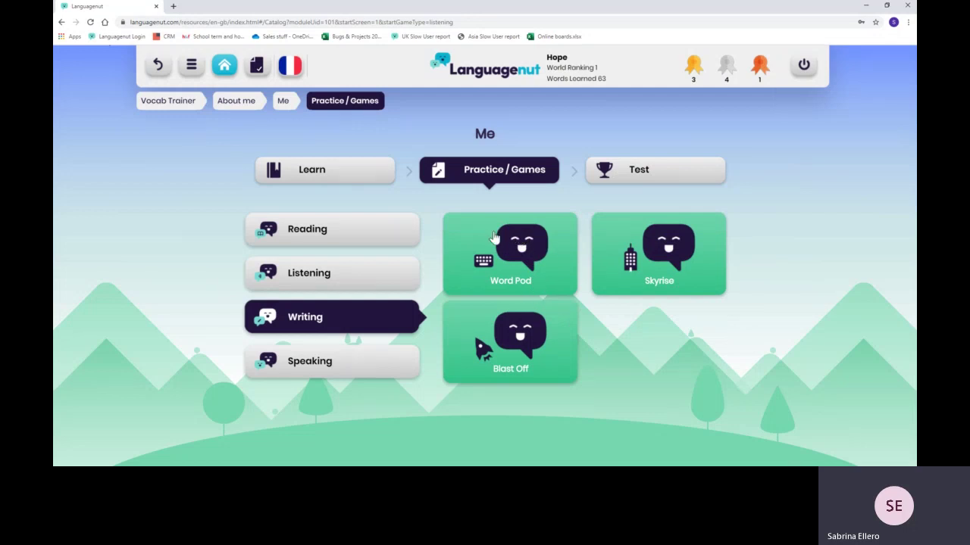
click(486, 276)
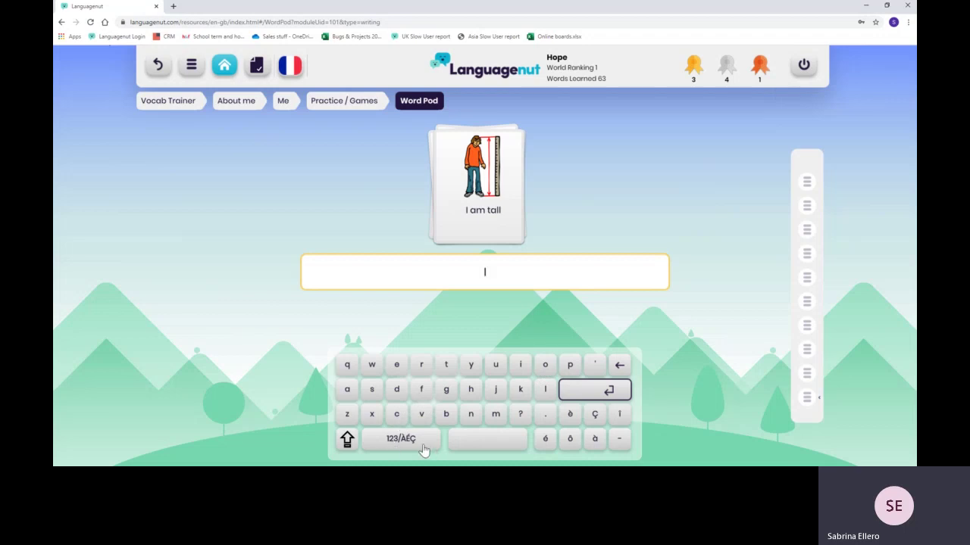
click(401, 439)
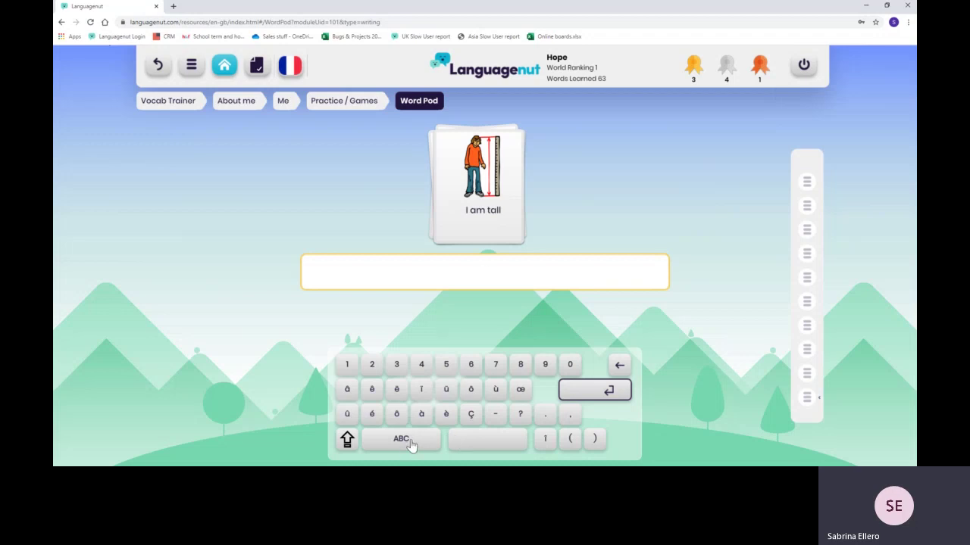
click(410, 443)
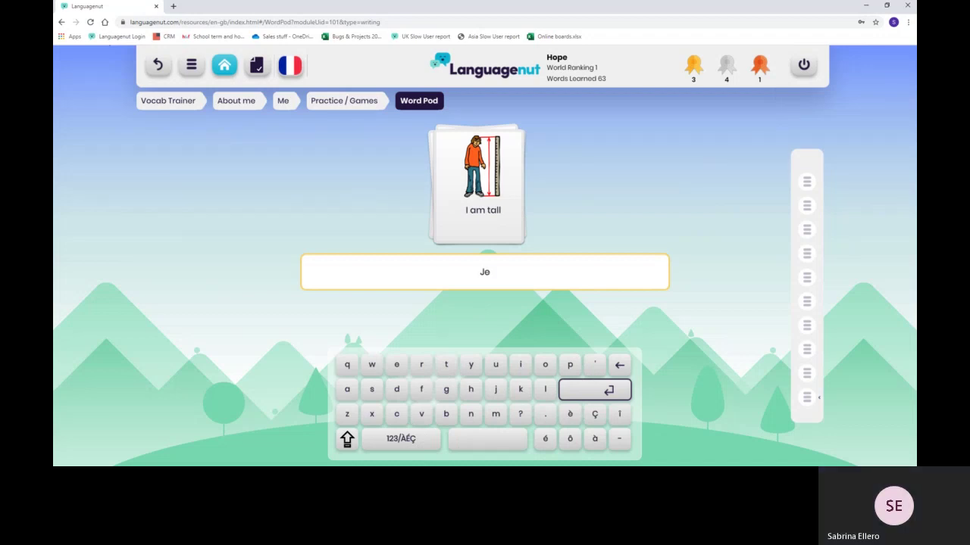
text(s grand)
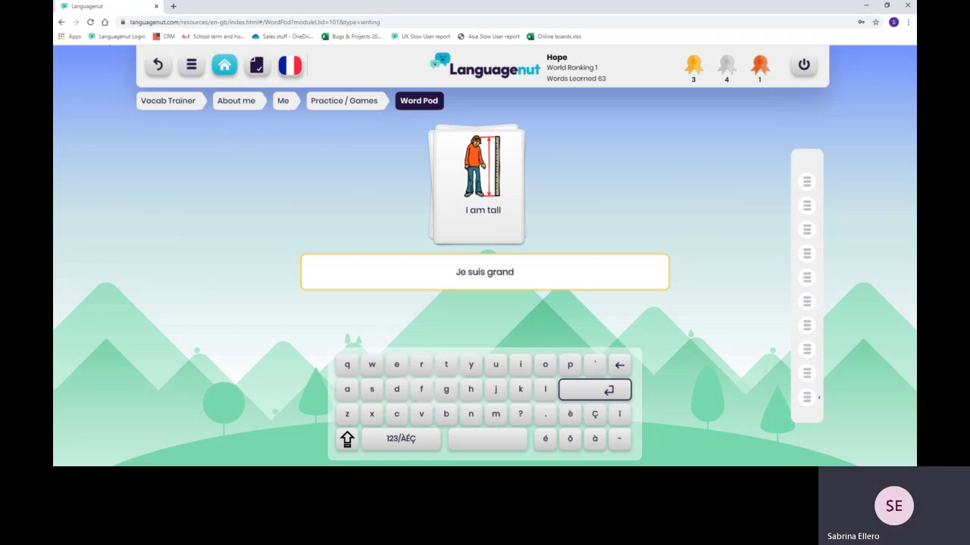
key(Return)
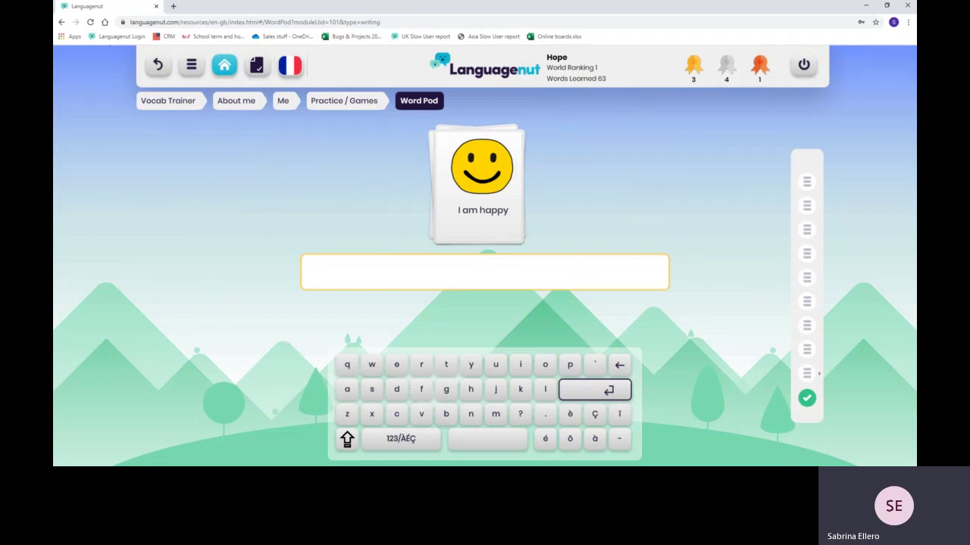
click(365, 99)
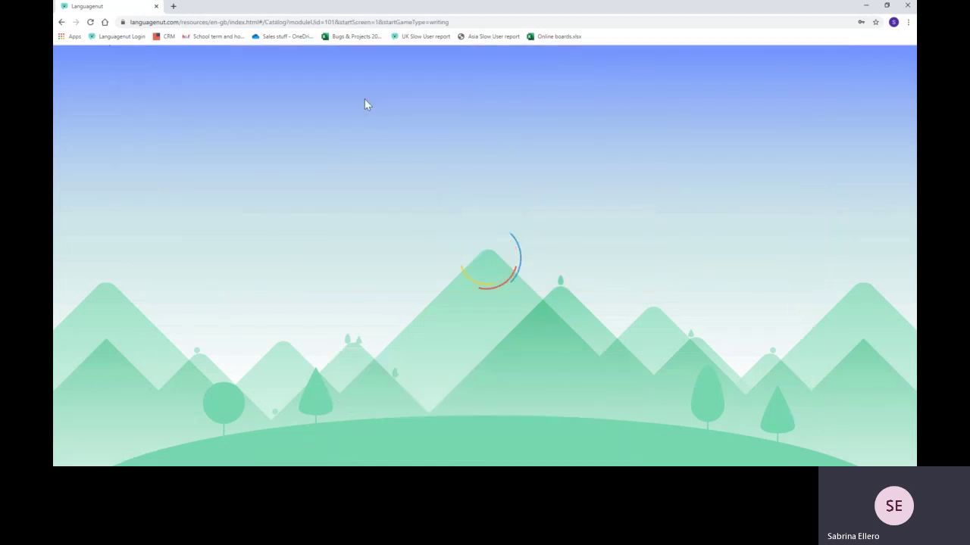
Step: Practise saying "Je suis content" in the Speech Practice speaking game, and open the Me topic's tests
click(350, 366)
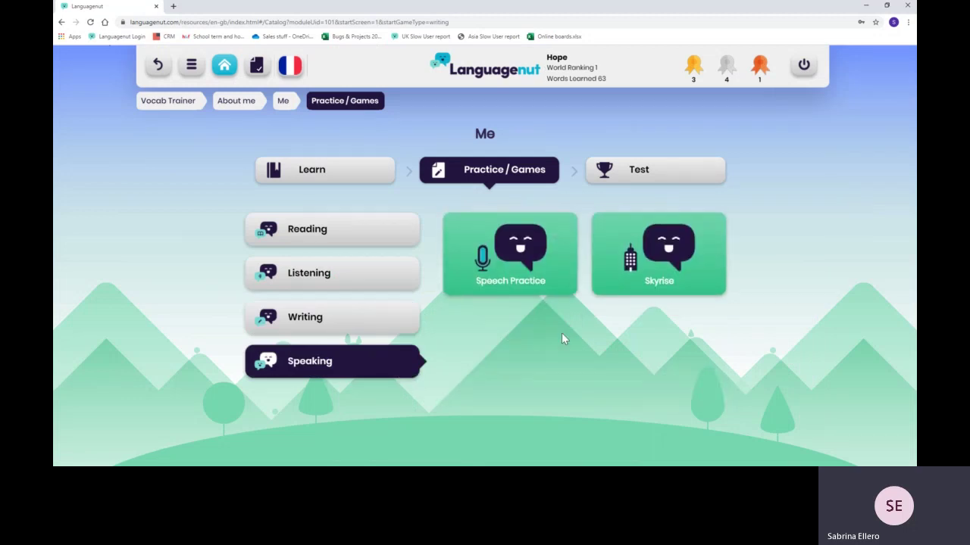
click(525, 254)
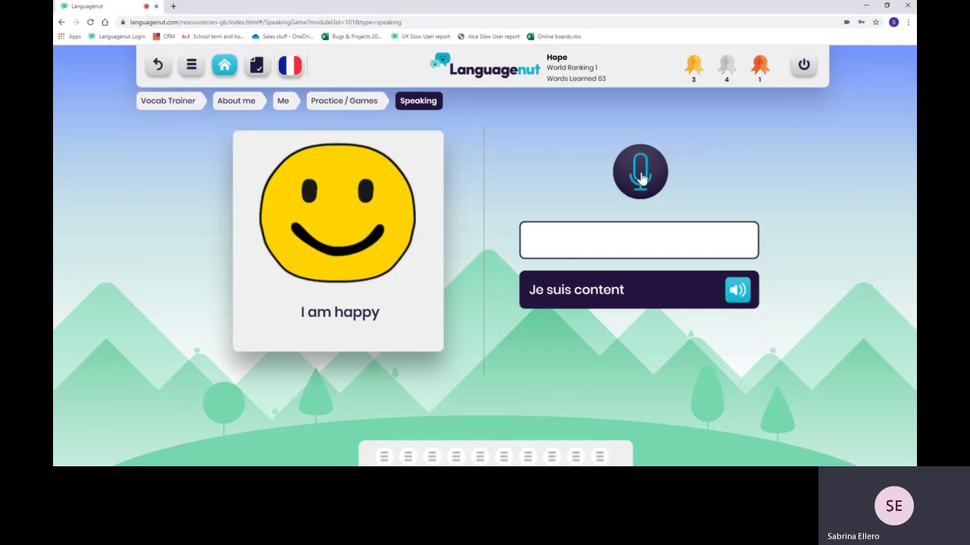
click(641, 178)
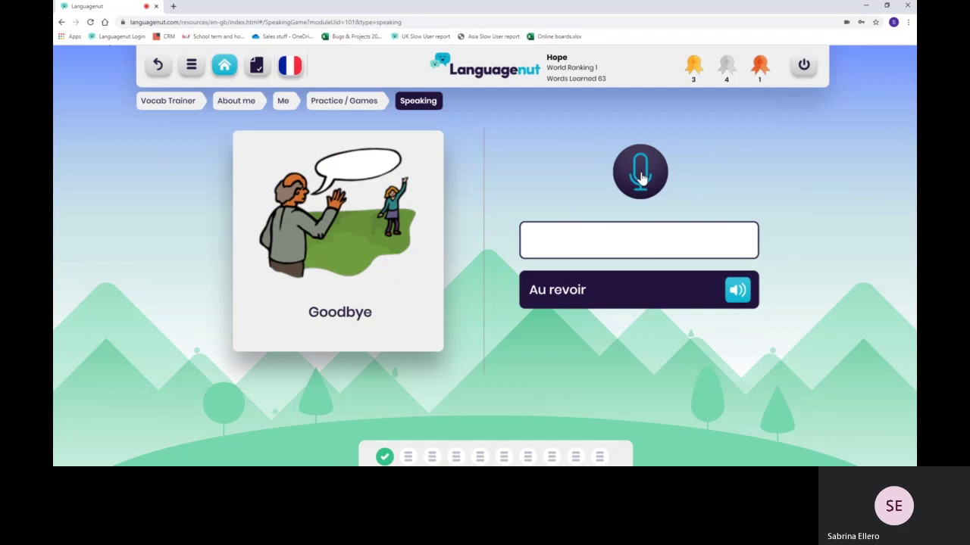
click(334, 107)
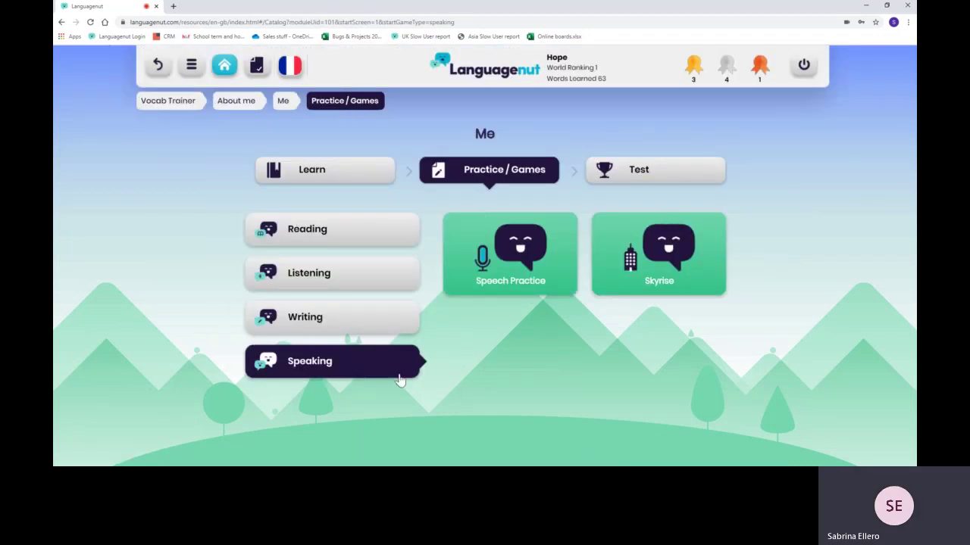
click(649, 175)
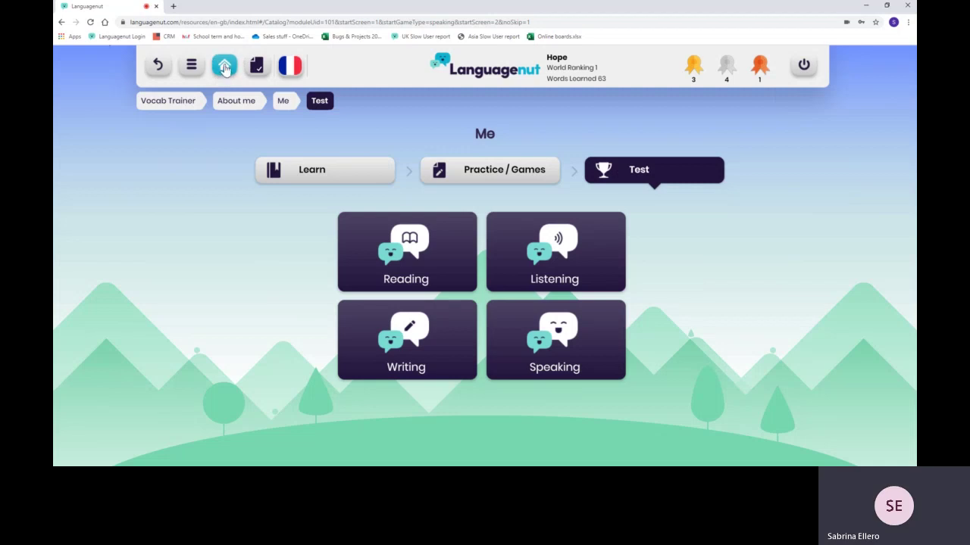
Step: Open Sentence Building from the dashboard, look through its topics, and view the About me sentence list with translations
click(225, 67)
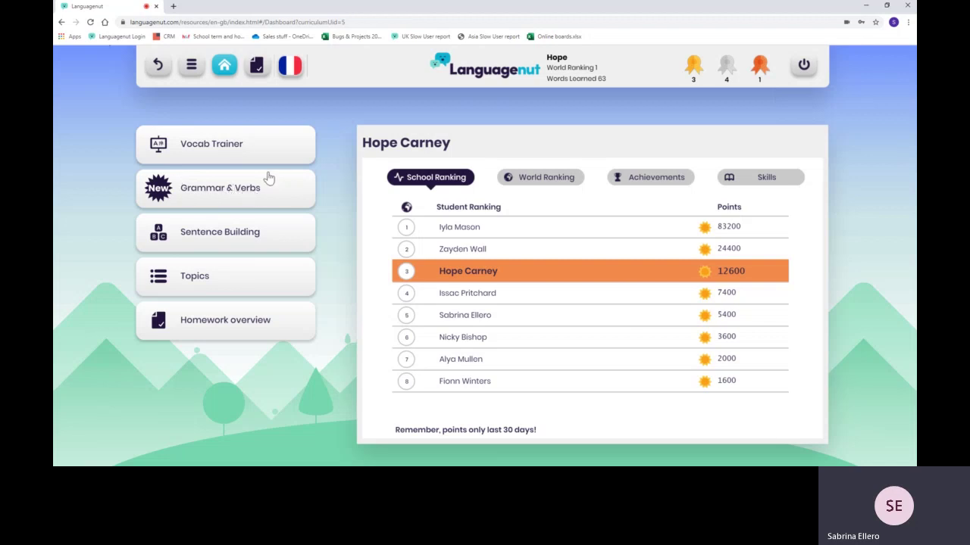
click(225, 238)
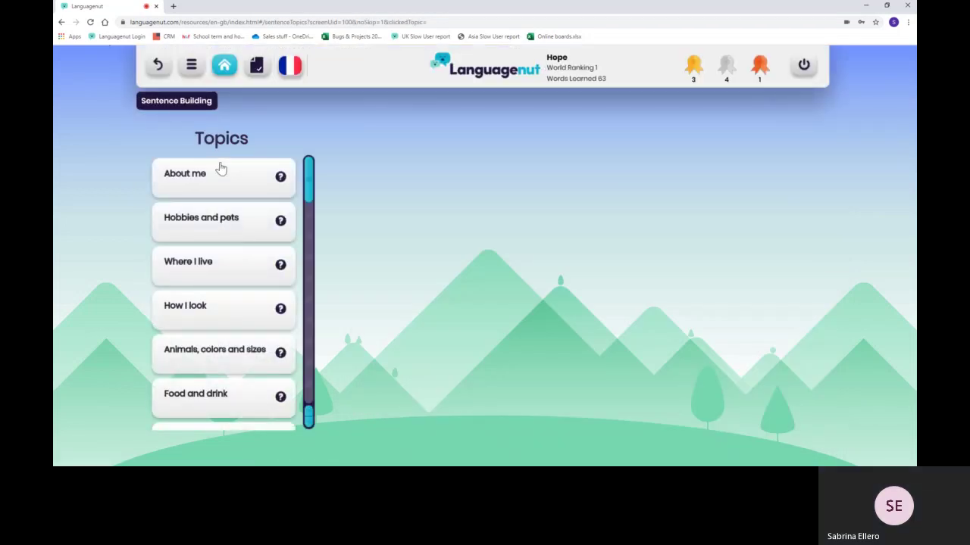
scroll(222, 178, down, 1)
scroll(222, 182, down, 1)
scroll(223, 198, up, 2)
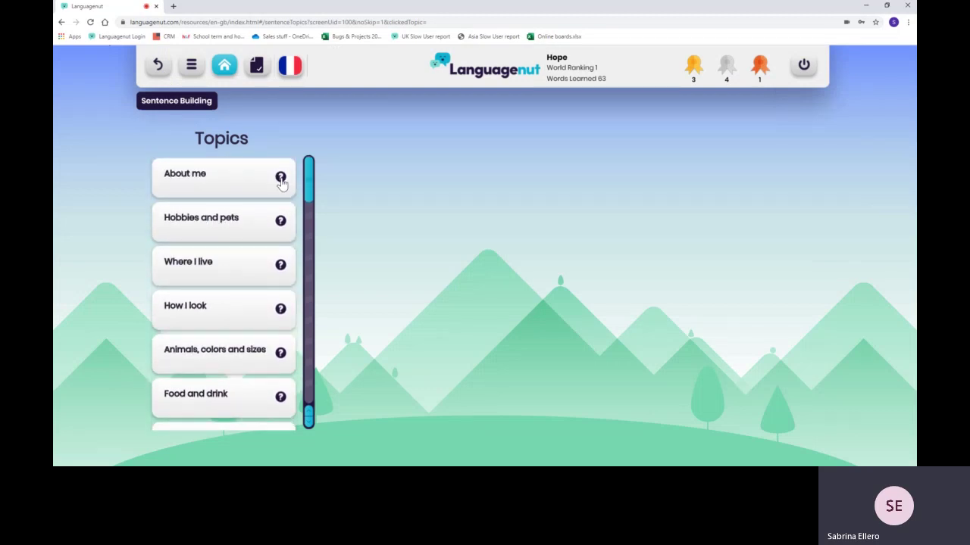
click(280, 179)
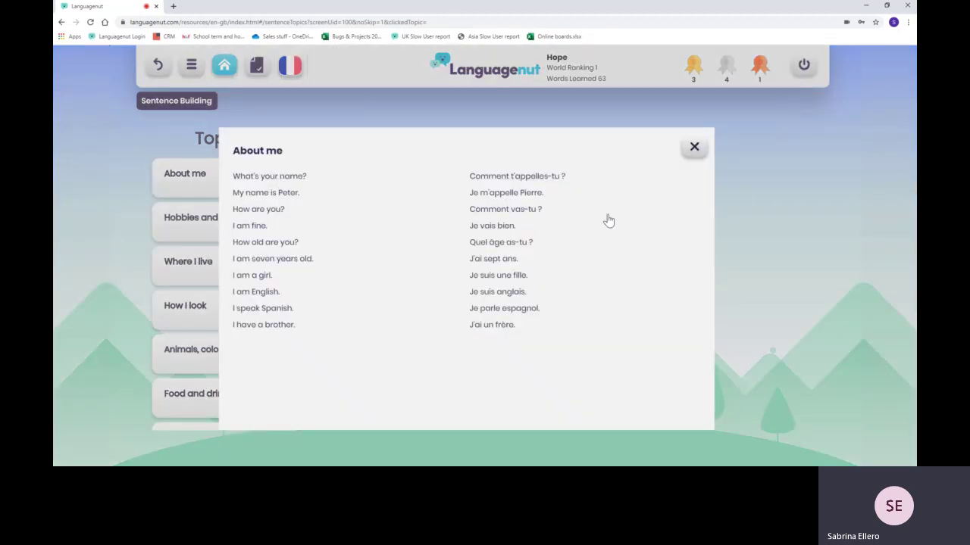
click(695, 149)
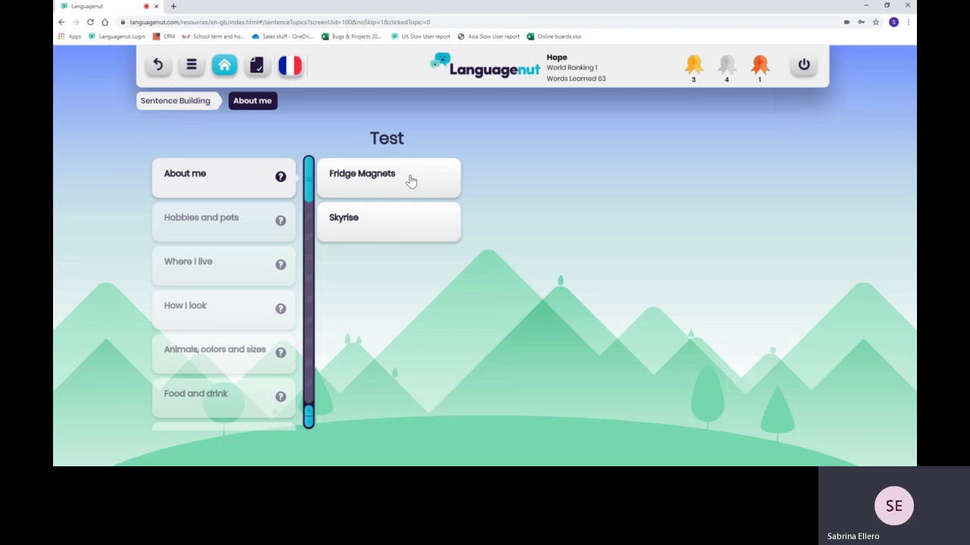
Step: Start the About me Fridge Magnets game and submit "Je suis une fille." for "I am a girl."
click(410, 180)
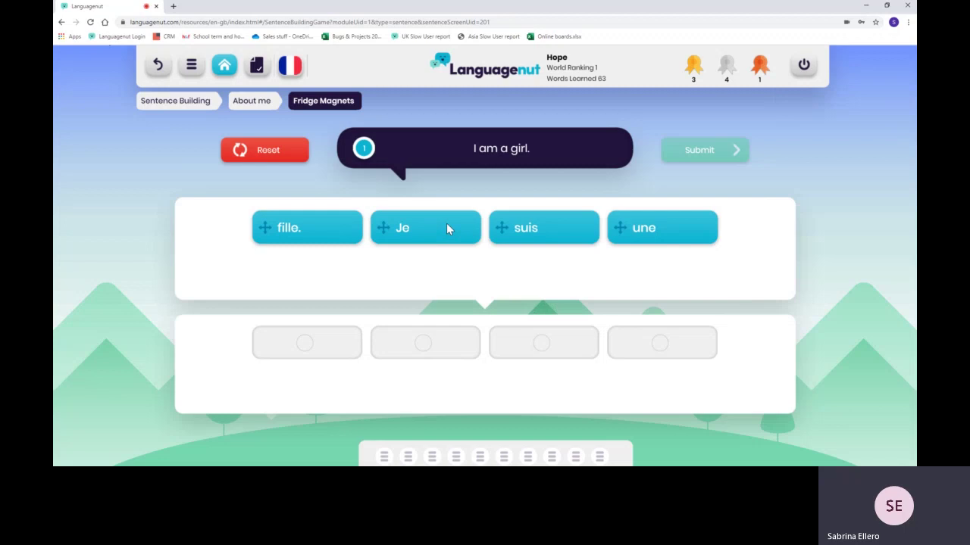
drag(446, 228, 353, 358)
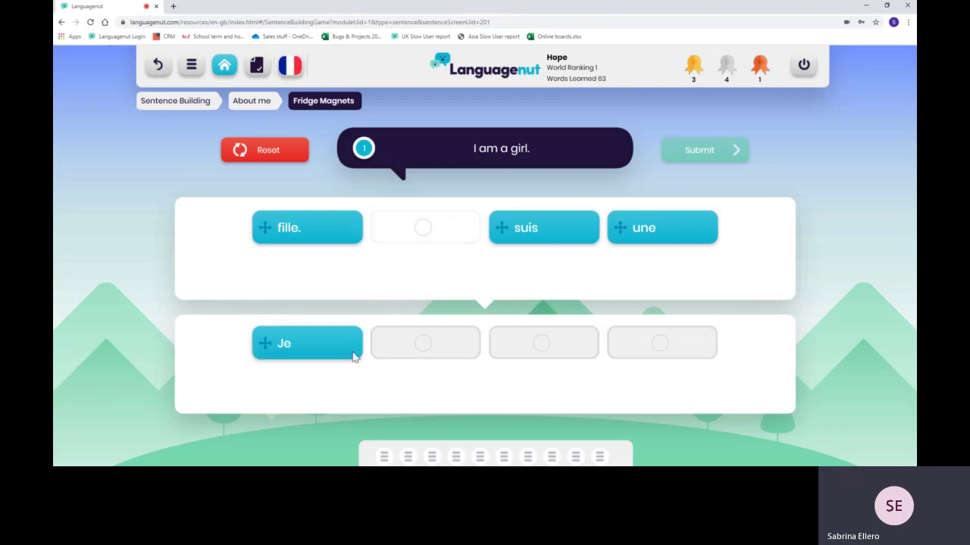
drag(561, 228, 428, 347)
drag(662, 227, 512, 335)
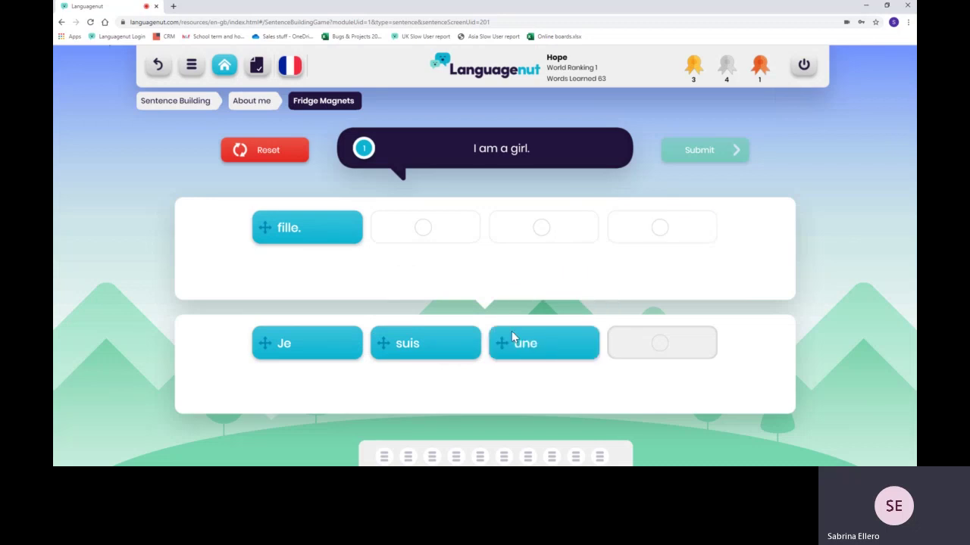
drag(256, 229, 660, 339)
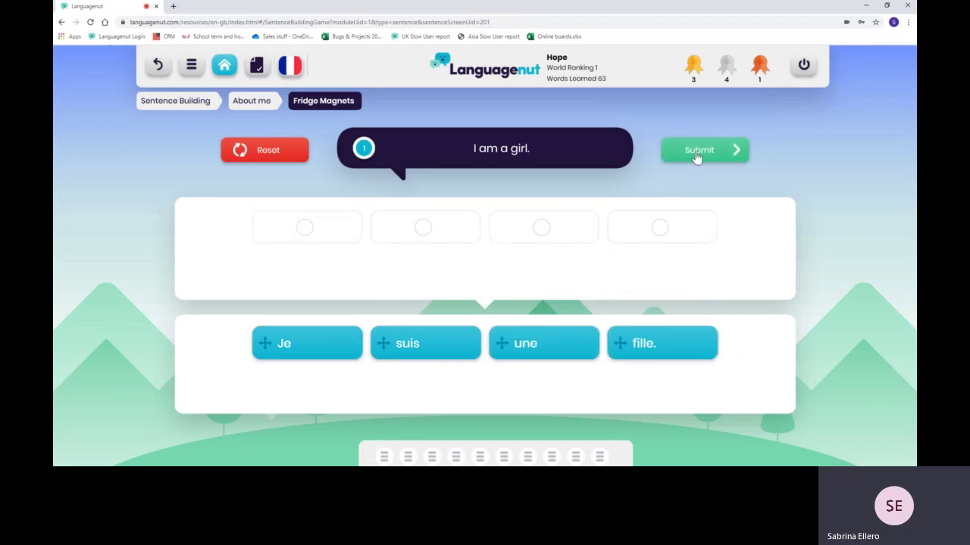
click(697, 152)
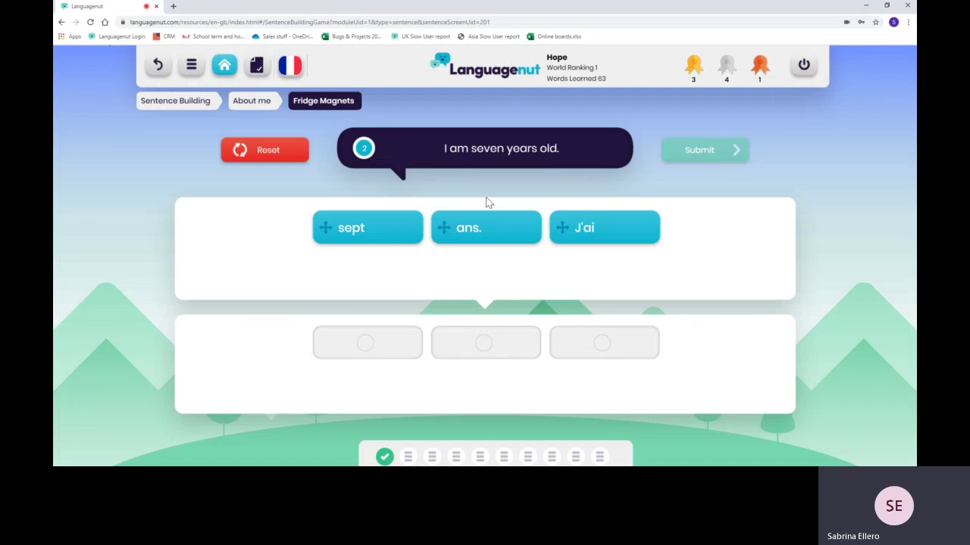
Step: Try submitting the word order "sept ans. J'ai" for "I am seven years old."
drag(468, 241, 485, 343)
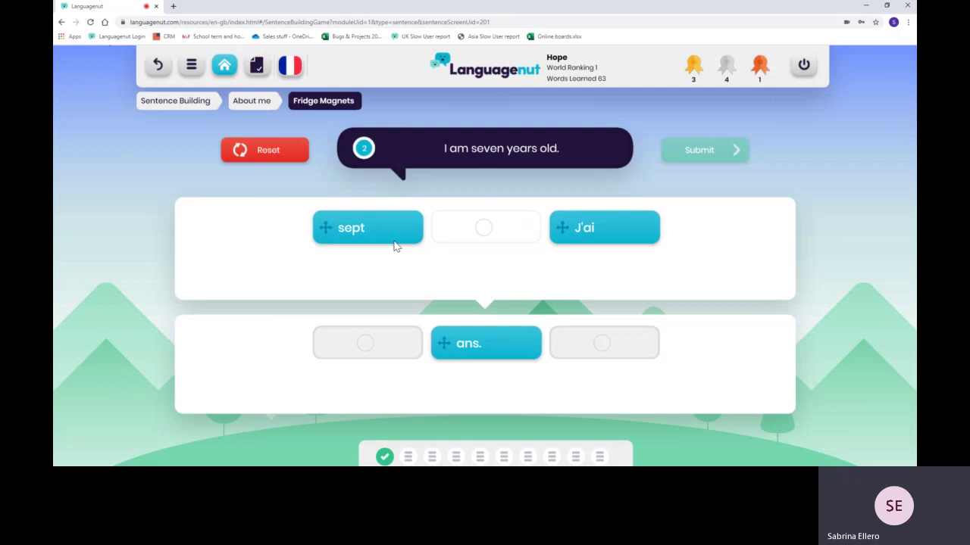
drag(383, 239, 378, 346)
drag(596, 229, 617, 343)
click(692, 152)
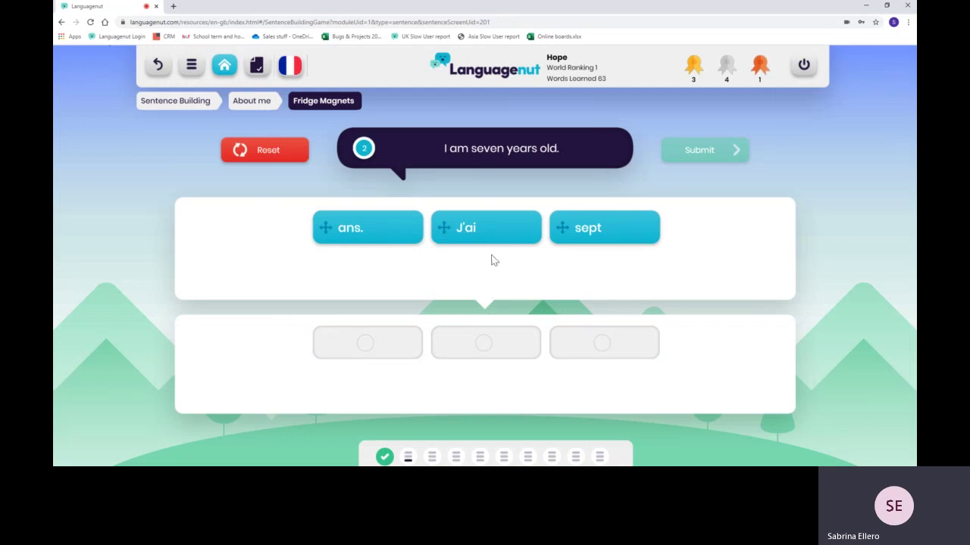
Step: Arrange the magnets as "J'ai sept ans." for "I am seven years old." and submit the sentence
drag(481, 231, 400, 320)
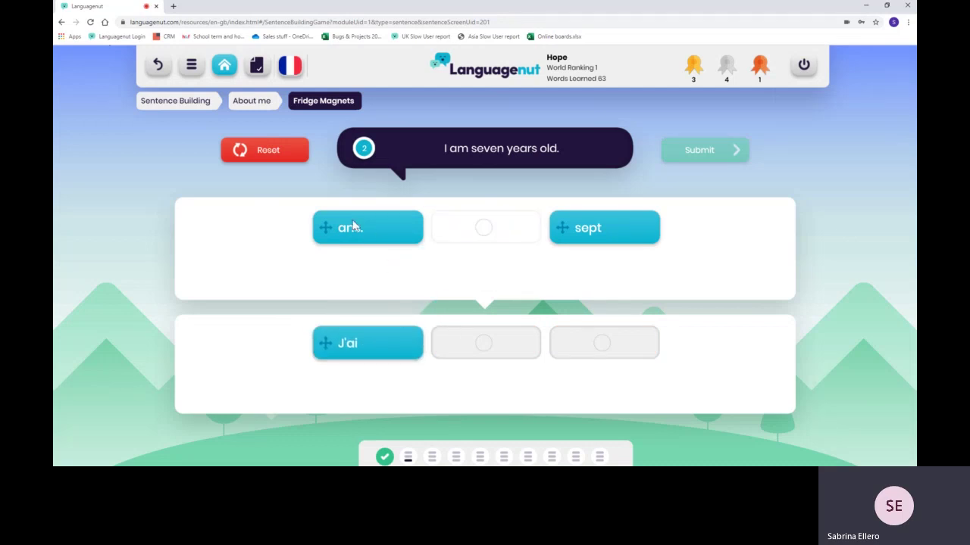
drag(602, 229, 495, 325)
drag(388, 241, 636, 340)
click(703, 152)
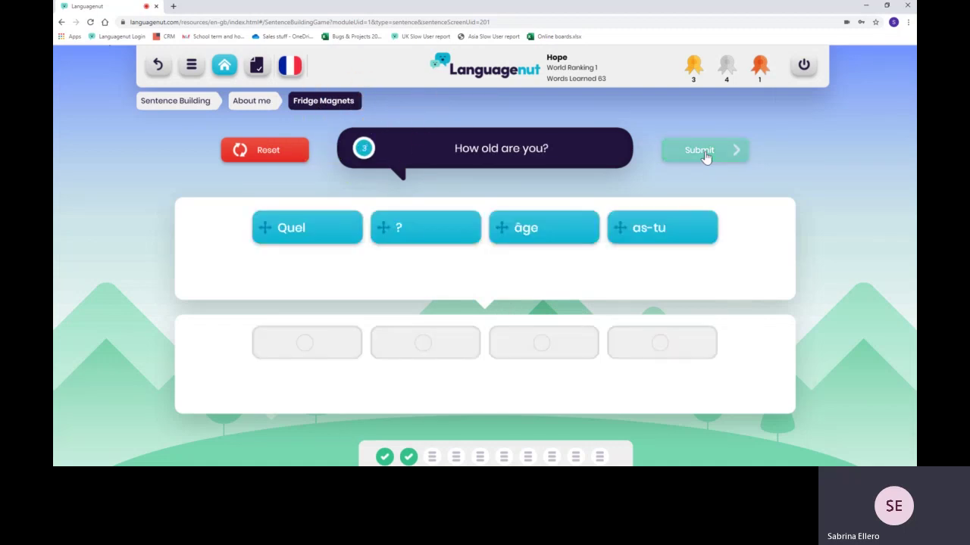
Step: Open the homework overview from the dashboard, check the past assignments, and return to the new assignments
click(227, 68)
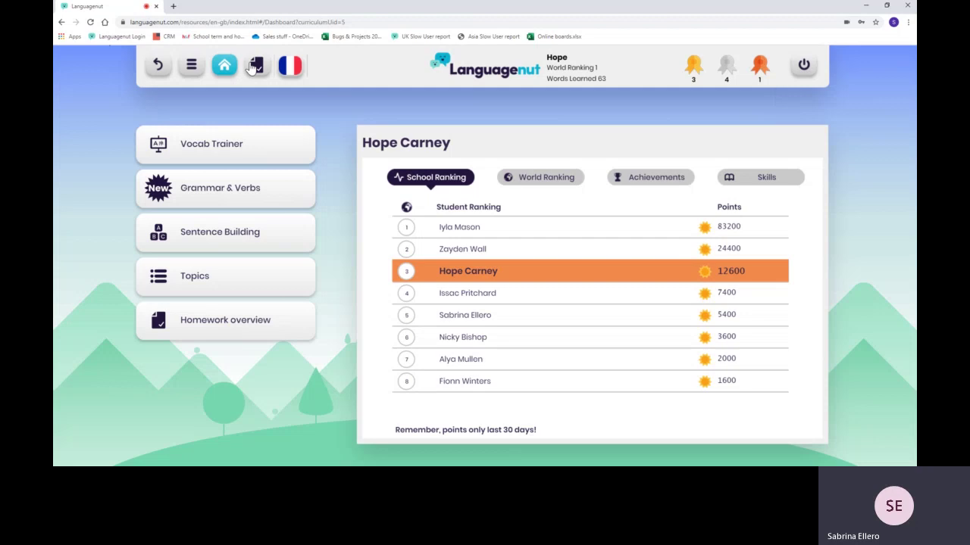
click(225, 329)
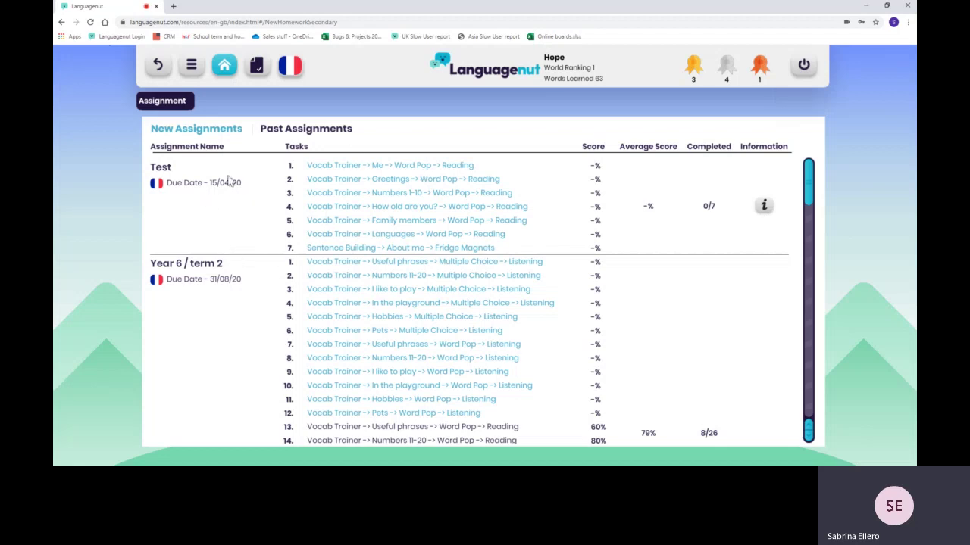
click(303, 132)
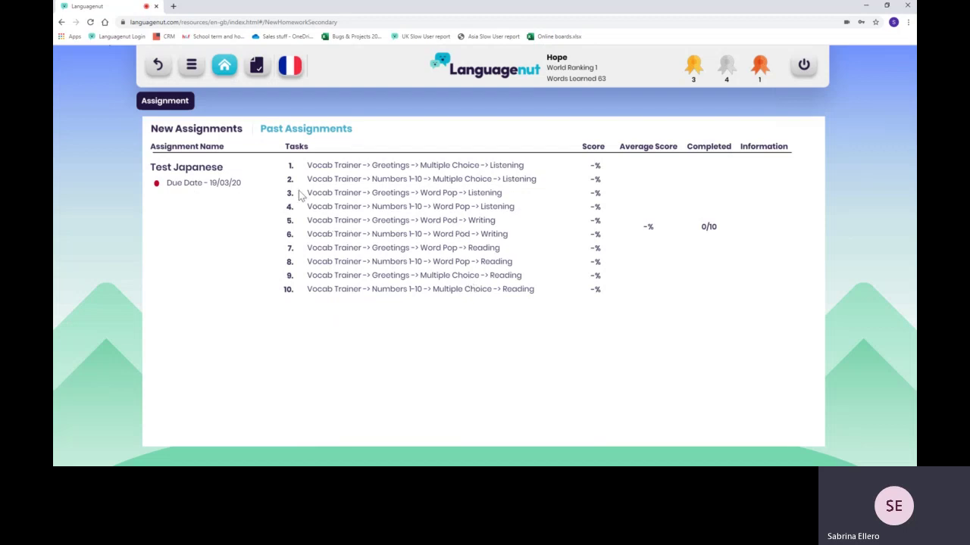
click(204, 130)
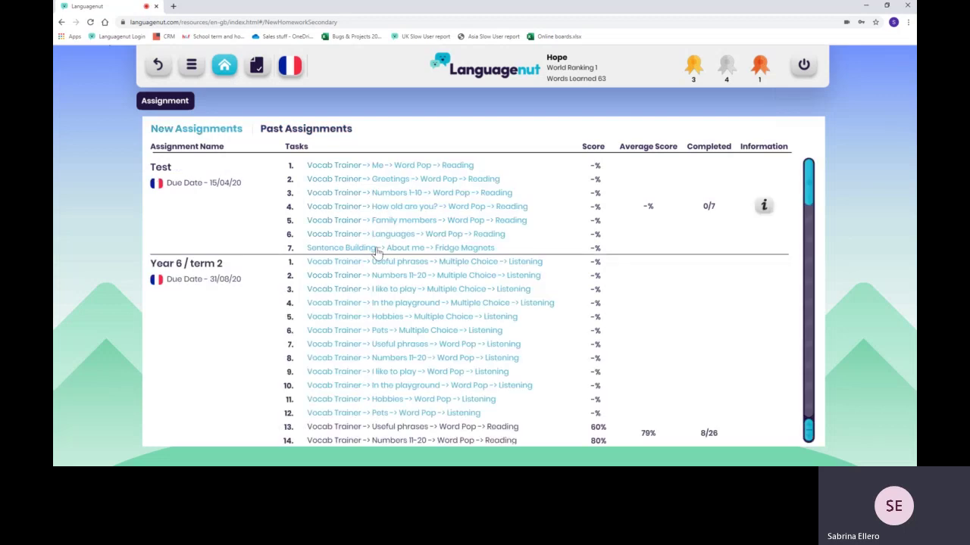
Step: Open the Test assignment's "How old are you?" Word Pop reading task, view its learn, practice and test sections, and return to the dashboard
click(390, 207)
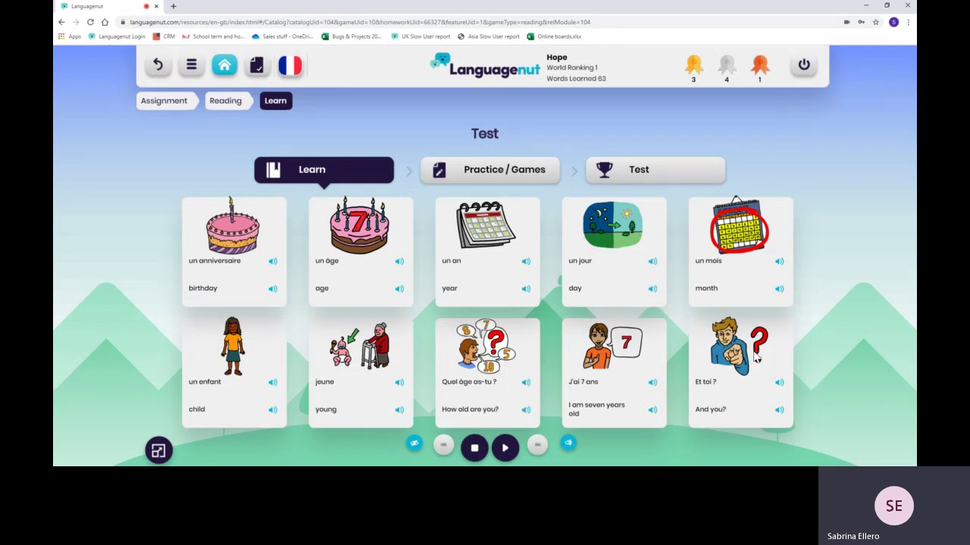
click(511, 174)
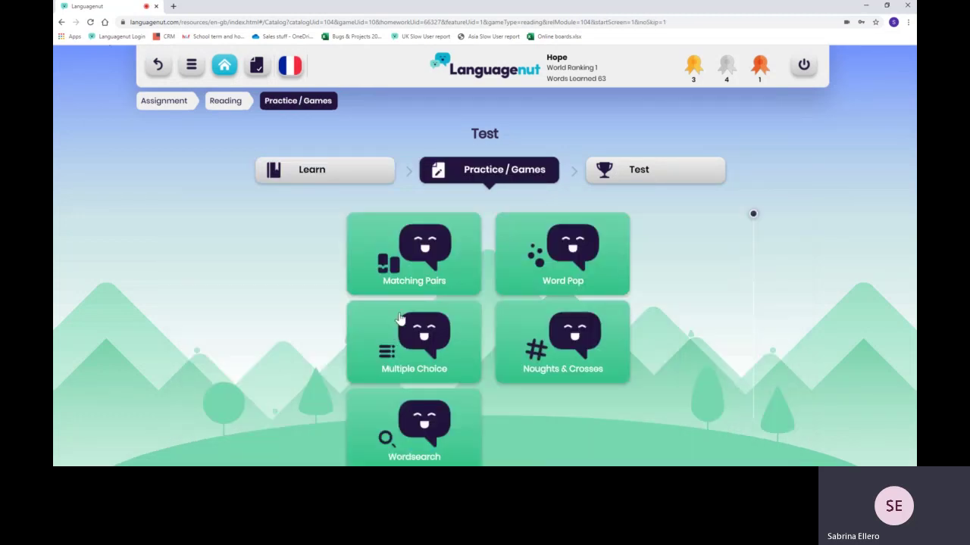
click(650, 171)
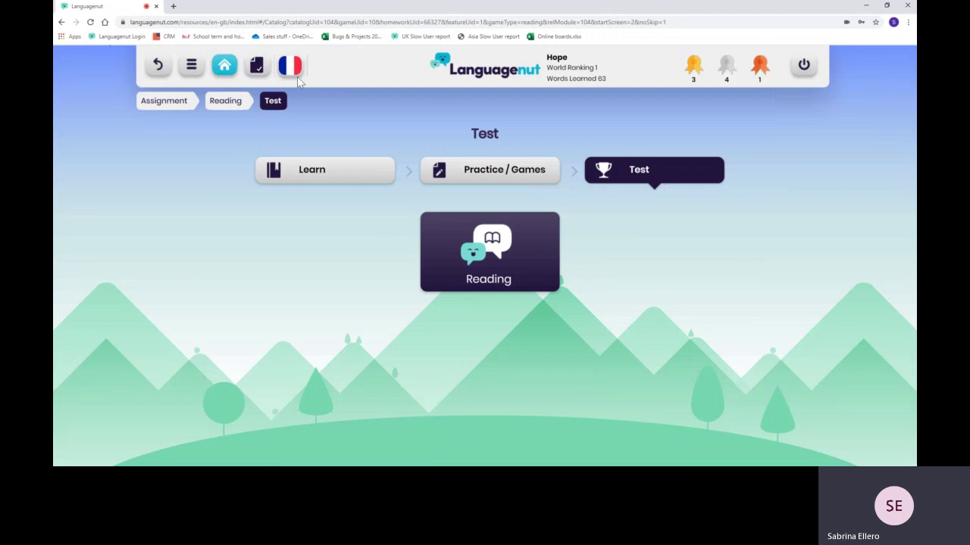
click(501, 303)
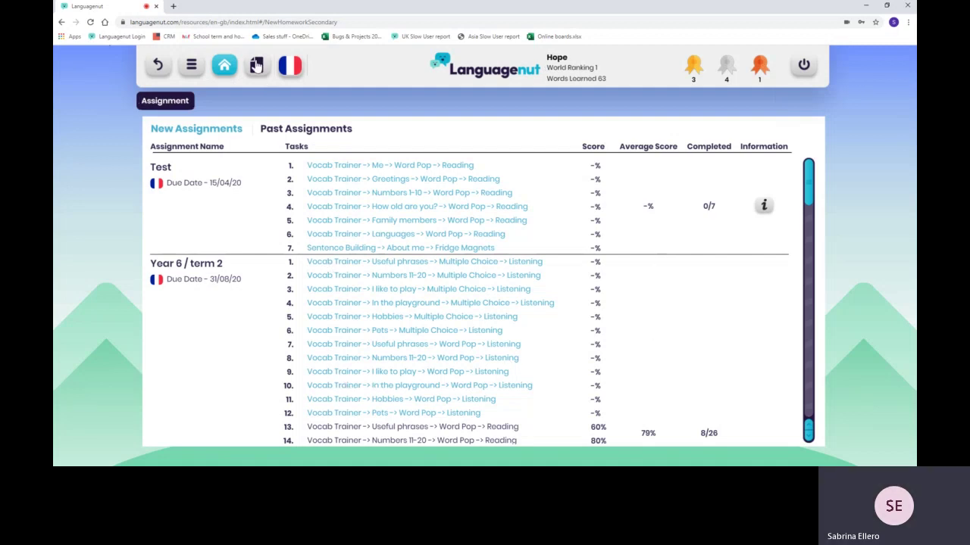
click(226, 68)
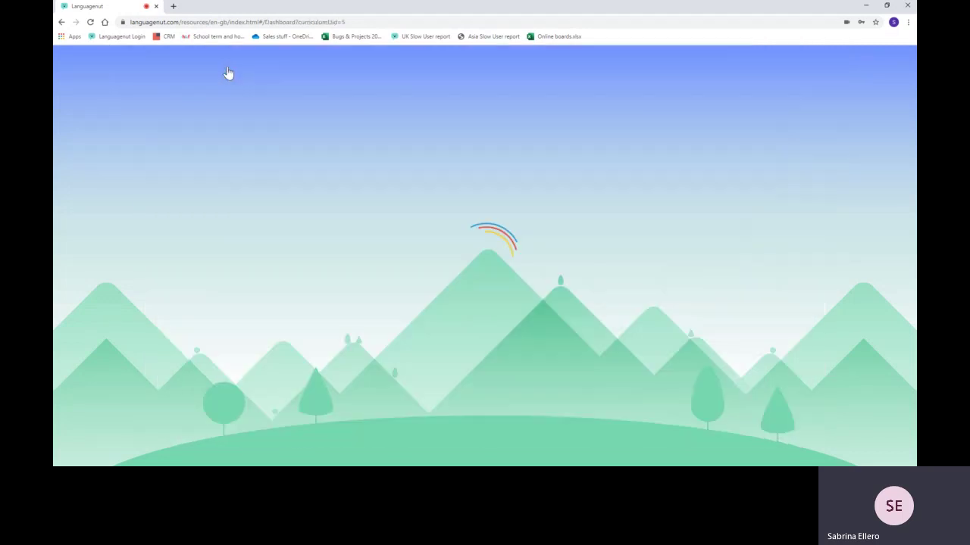